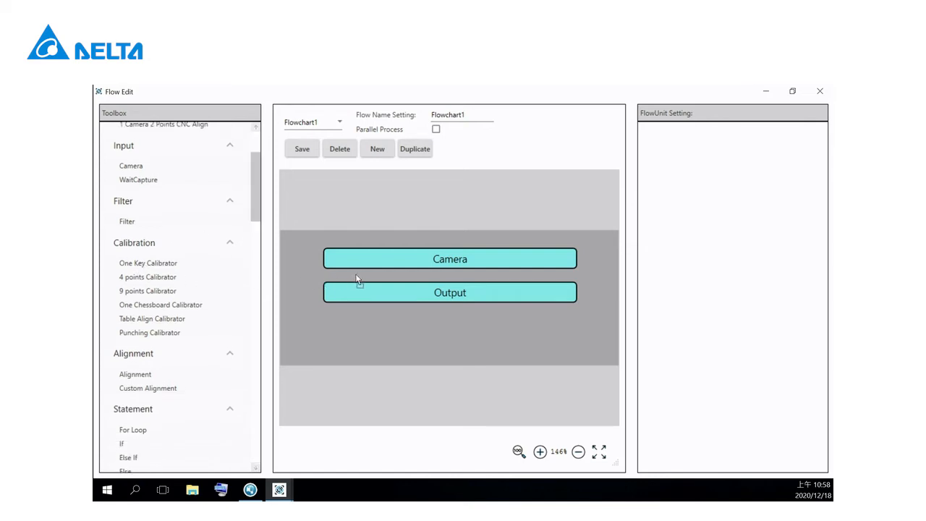
Step: Add One Key Calibrator, Shape and One Key Coordinator units in that order between Camera and Output in Flowchart1
left_click_drag(355, 275, 356, 275)
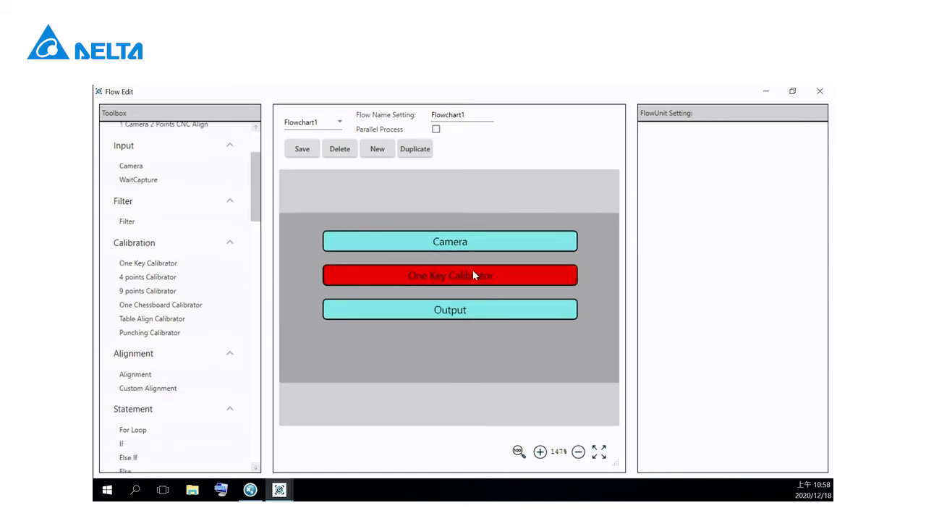
left_click_drag(256, 212, 257, 280)
left_click_drag(132, 245, 428, 299)
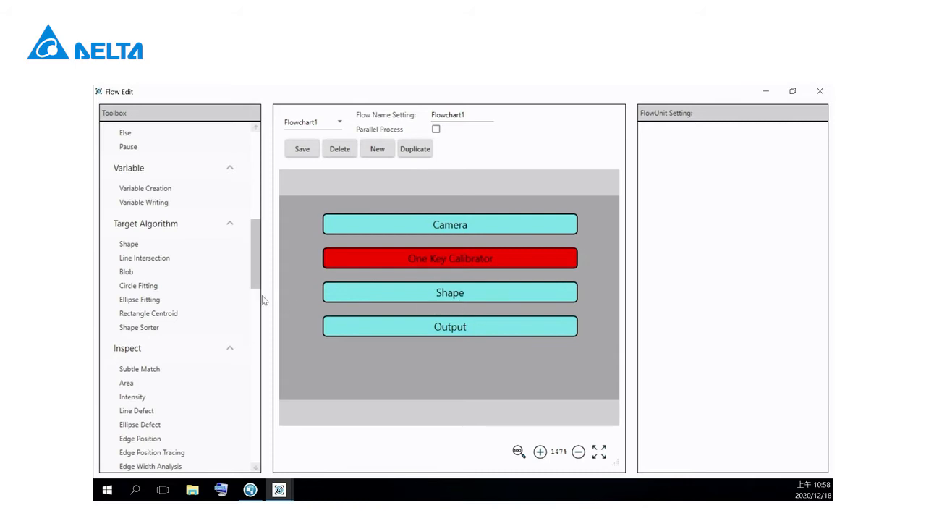
scroll(253, 253, "down", 1)
left_click_drag(254, 254, 254, 376)
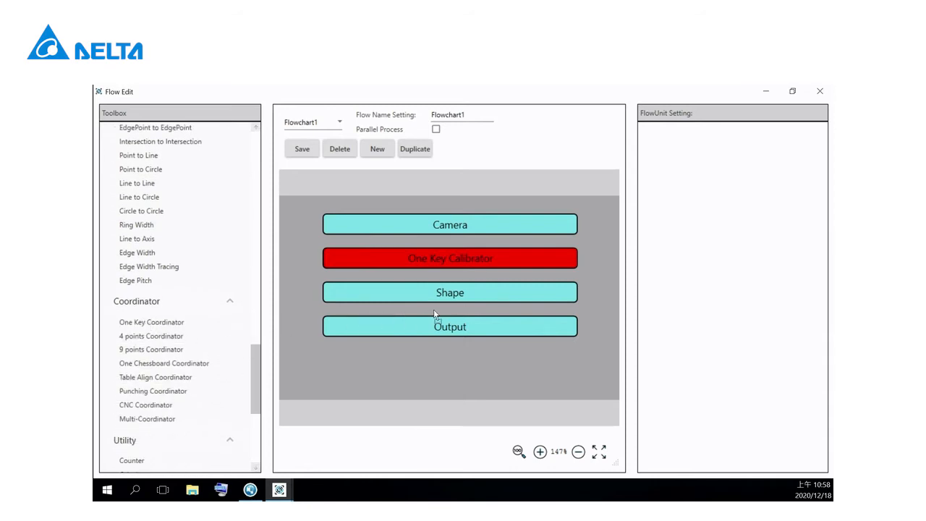
left_click_drag(433, 309, 433, 309)
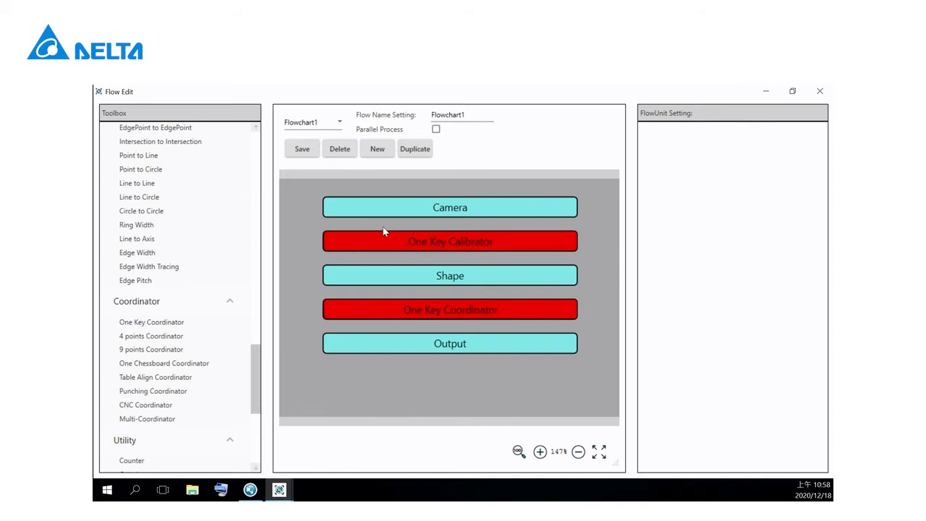
Step: Set Camera-1 of Flowchart1's One Key Calibrator unit to Camera
left_click(403, 244)
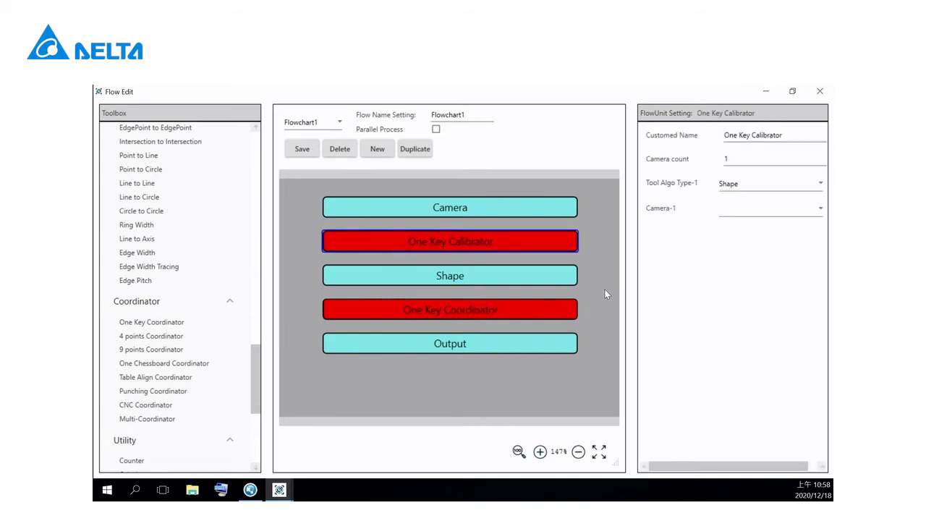
left_click(782, 214)
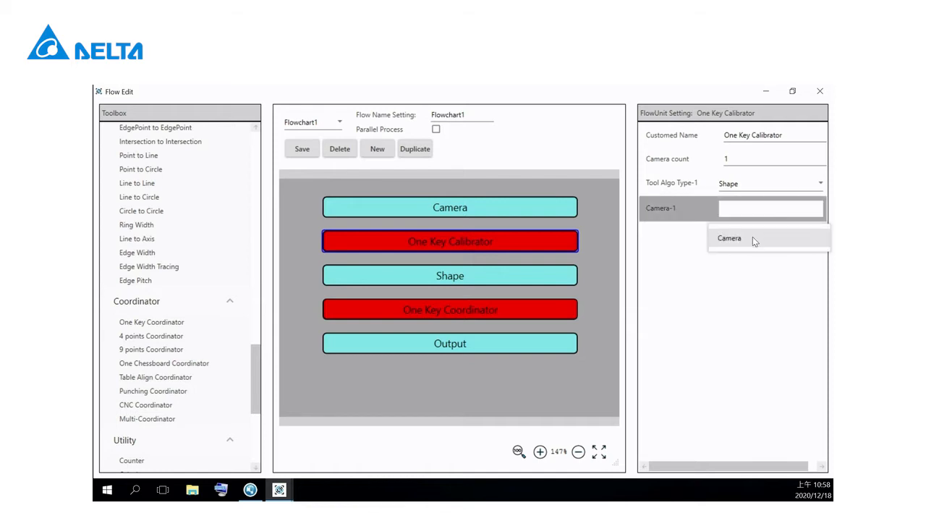
left_click(740, 243)
Step: Set the One Key Coordinator's Calibrator to One Key Calibrator and its AlgoResult-1 to Shape in Flowchart1
left_click(437, 316)
left_click(781, 183)
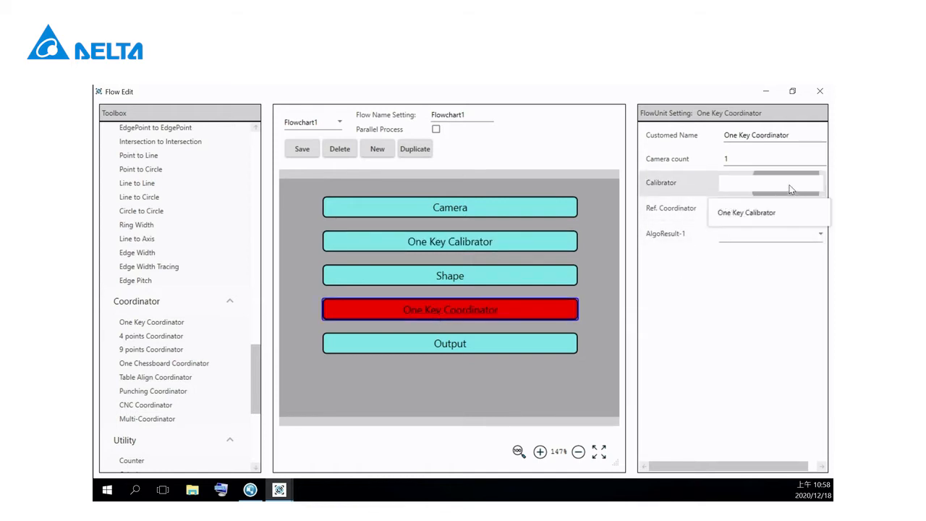
left_click(747, 216)
left_click(703, 237)
left_click(742, 269)
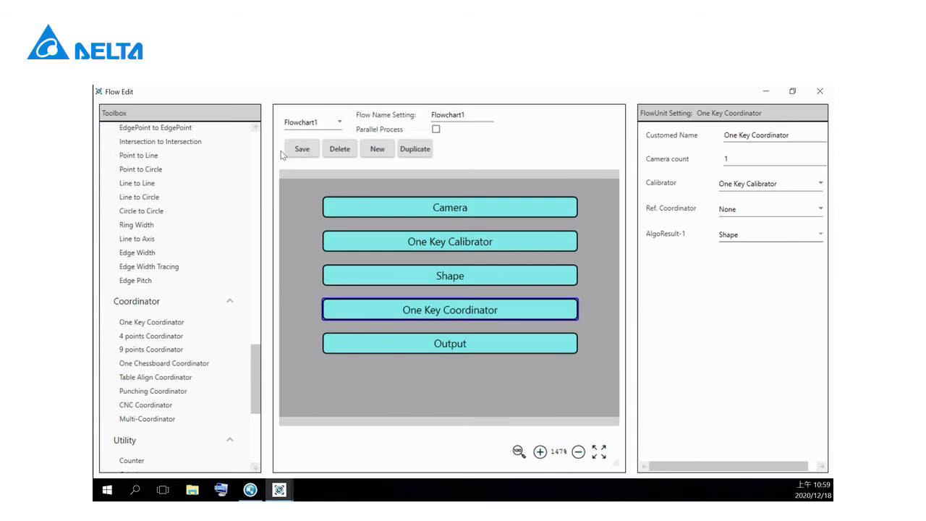
Step: Create a second flowchart and add One Key Calibrator and Shape units between Camera and Output
left_click(380, 150)
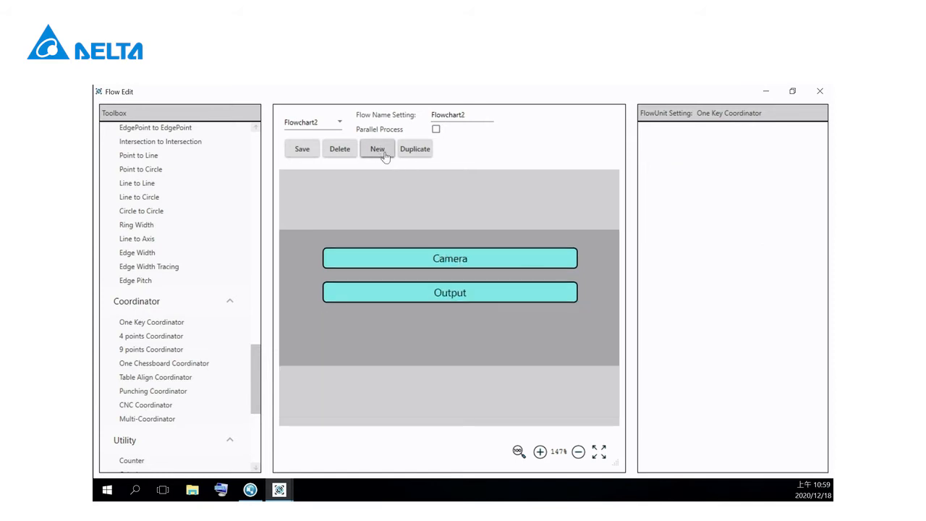
left_click_drag(255, 376, 252, 162)
left_click_drag(162, 372, 430, 277)
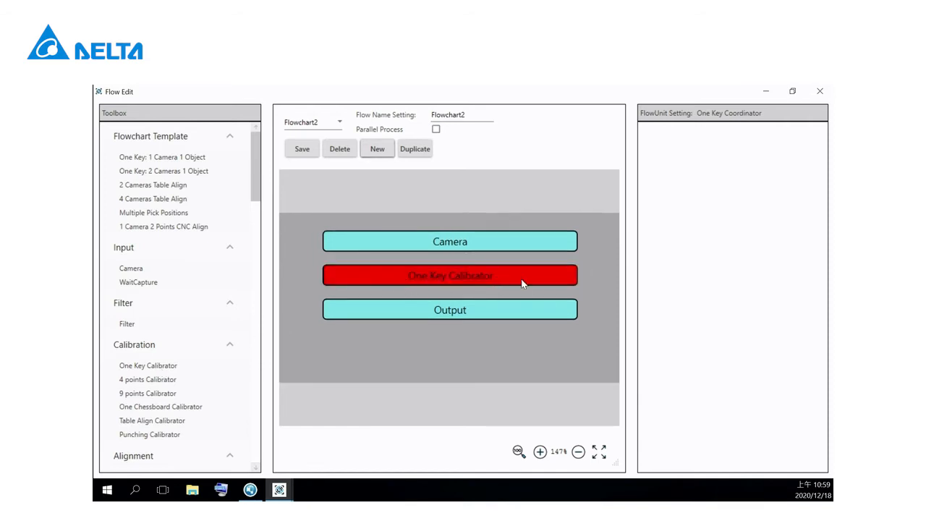
left_click_drag(253, 176, 253, 246)
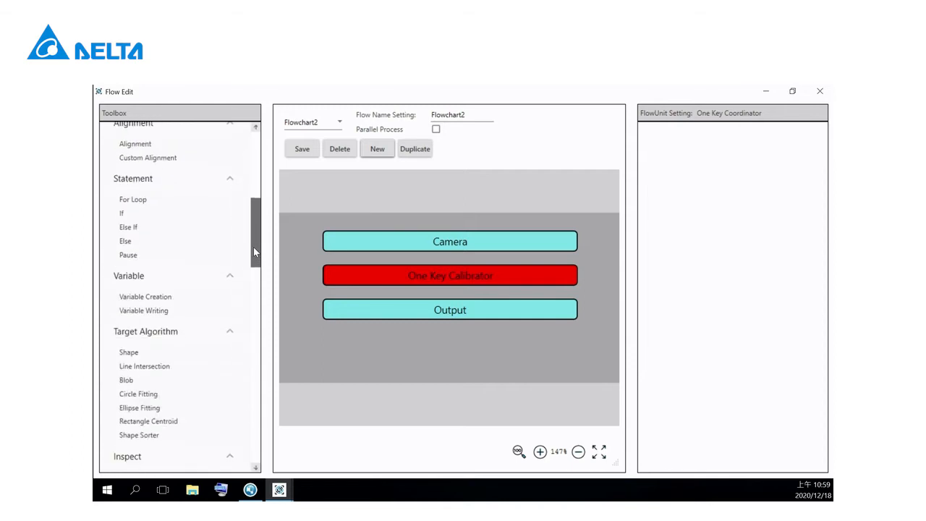
left_click_drag(131, 353, 438, 292)
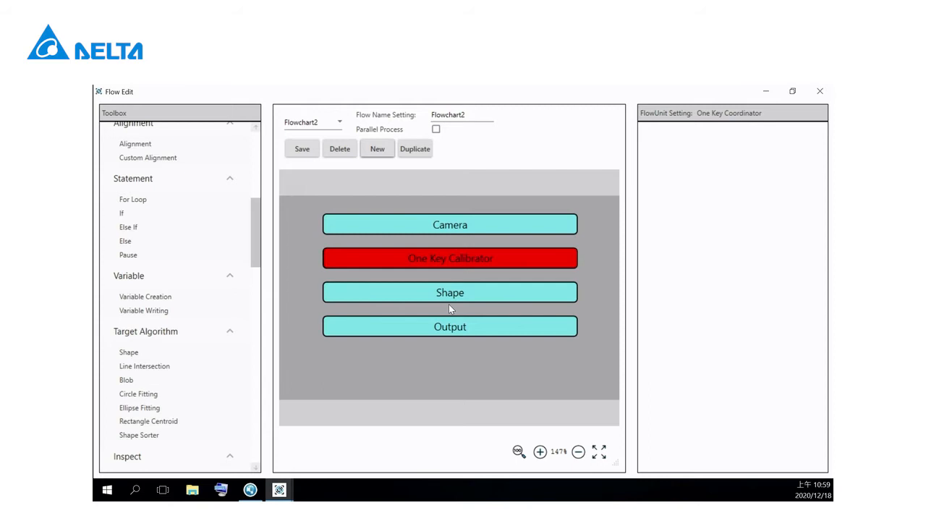
Step: Add One Key Coordinator and Place With Compensation units between Shape and Output in Flowchart2
left_click_drag(256, 244, 253, 401)
left_click_drag(171, 284, 372, 310)
left_click_drag(427, 303, 436, 313)
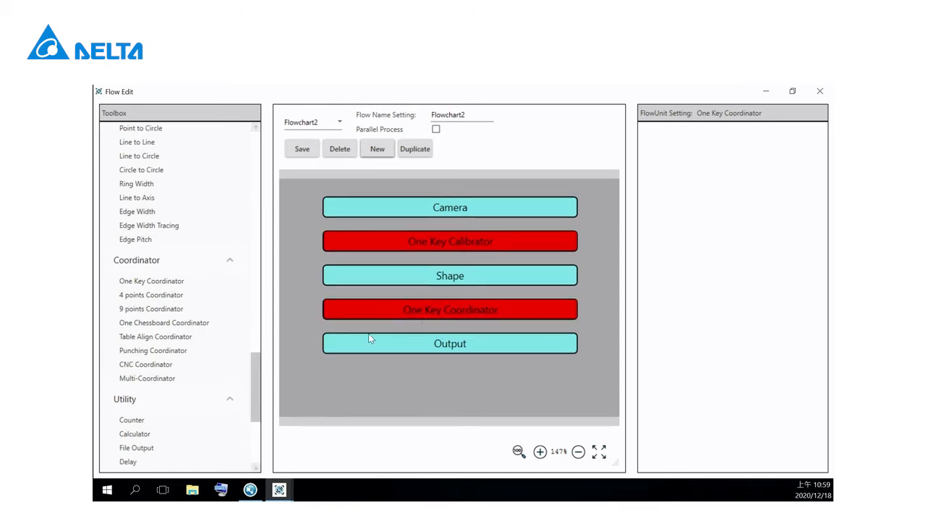
left_click_drag(254, 370, 251, 413)
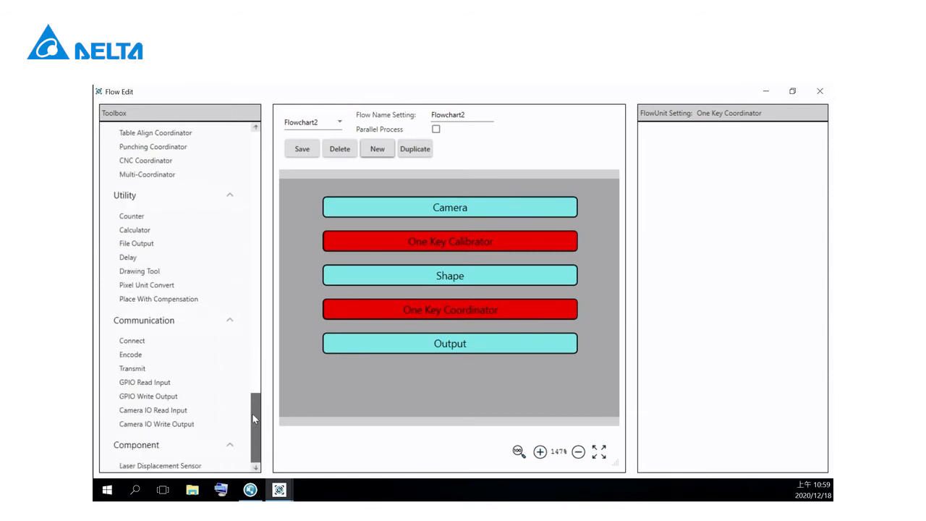
left_click_drag(162, 302, 403, 330)
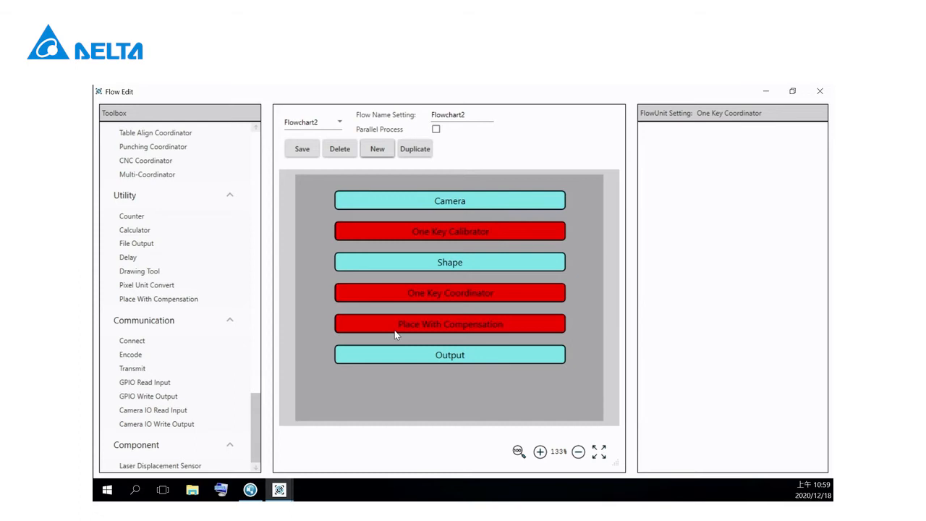
Step: Set Camera-1 of Flowchart2's One Key Calibrator unit to Camera
left_click(496, 230)
left_click(755, 209)
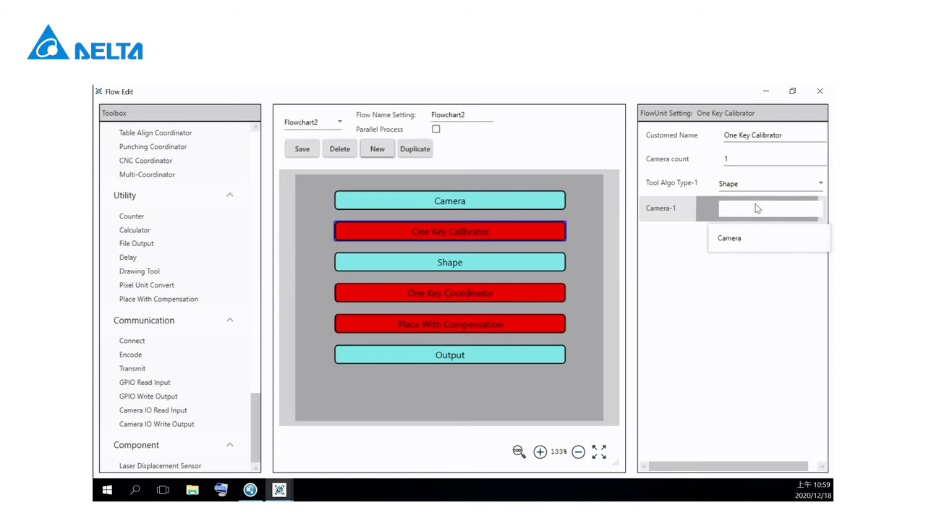
left_click(732, 239)
Step: Set the One Key Coordinator's Calibrator to One Key Calibrator and its AlgoResult-1 to Shape in Flowchart2
left_click(454, 291)
left_click(723, 183)
left_click(741, 213)
left_click(778, 234)
left_click(734, 264)
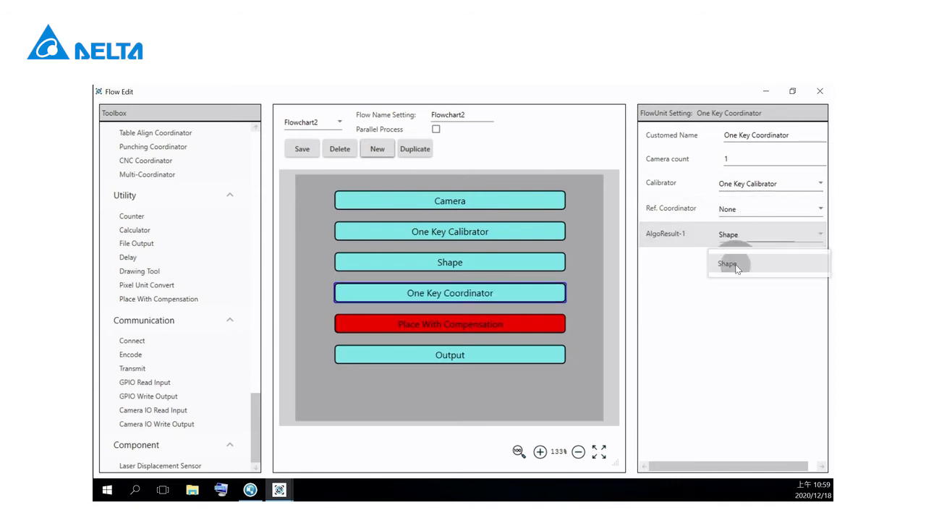
Step: Set Place With Compensation's Place Position Source to One Key Coordinator and save the flowcharts
left_click(470, 329)
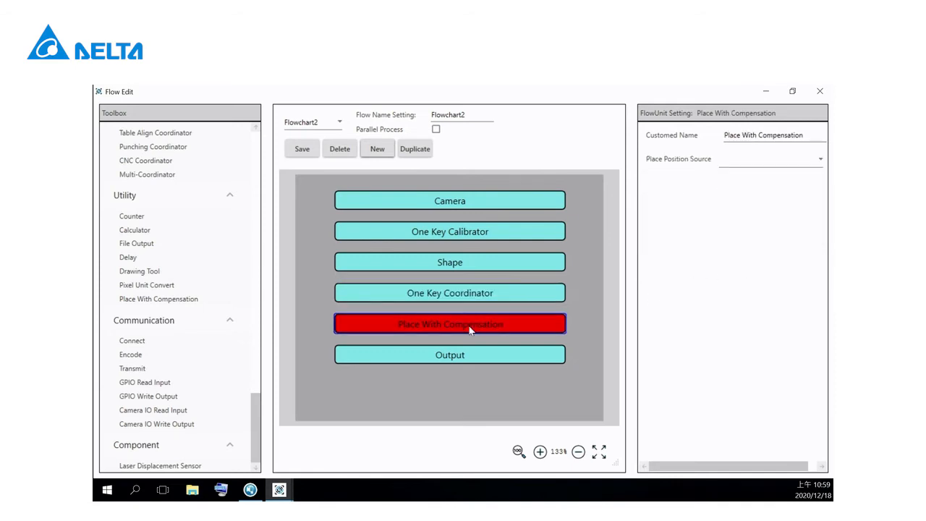
left_click(749, 160)
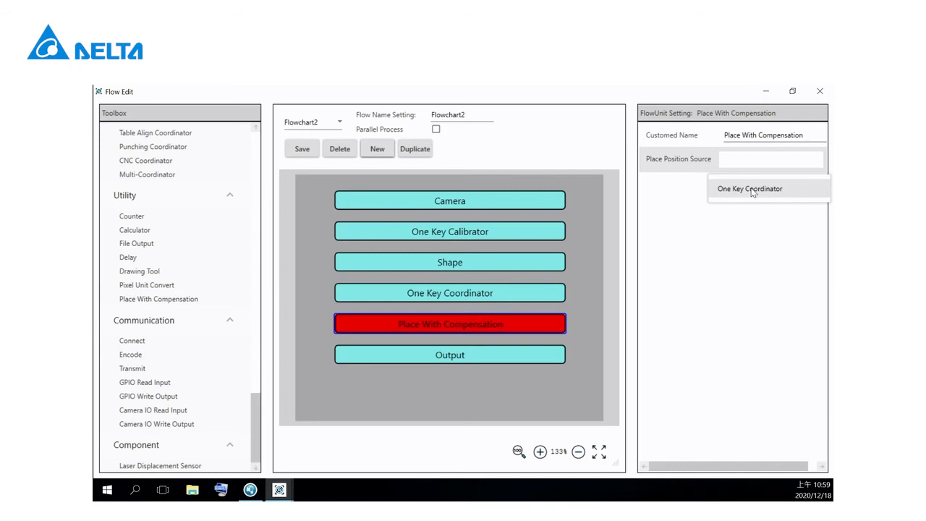
left_click(755, 193)
left_click(301, 150)
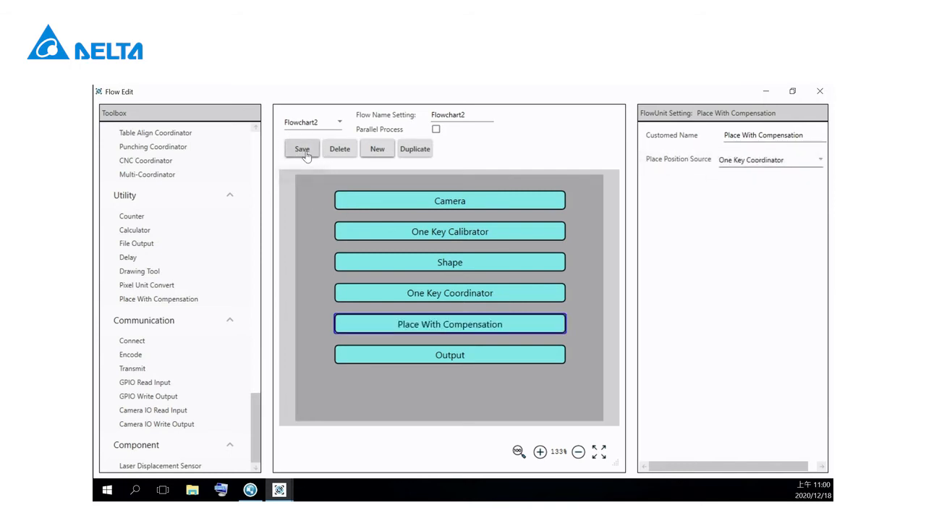
left_click(304, 152)
left_click(417, 329)
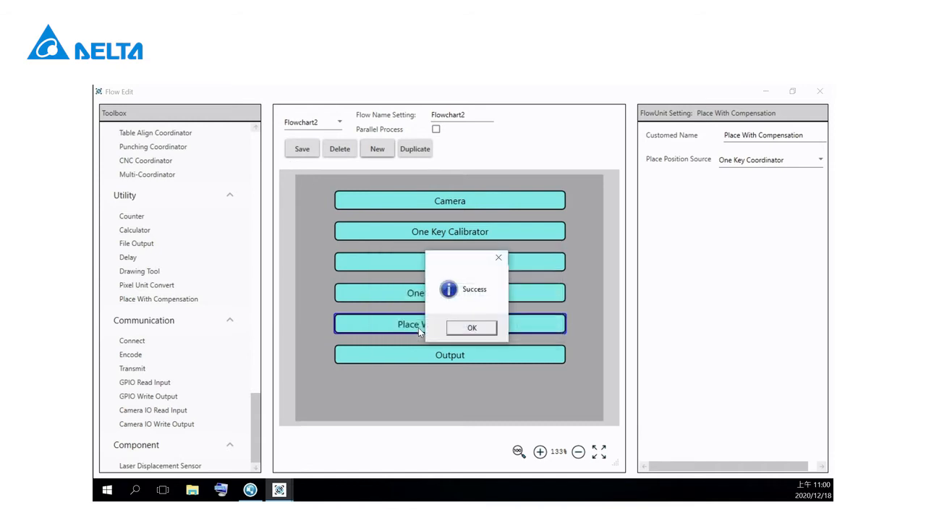
left_click(462, 333)
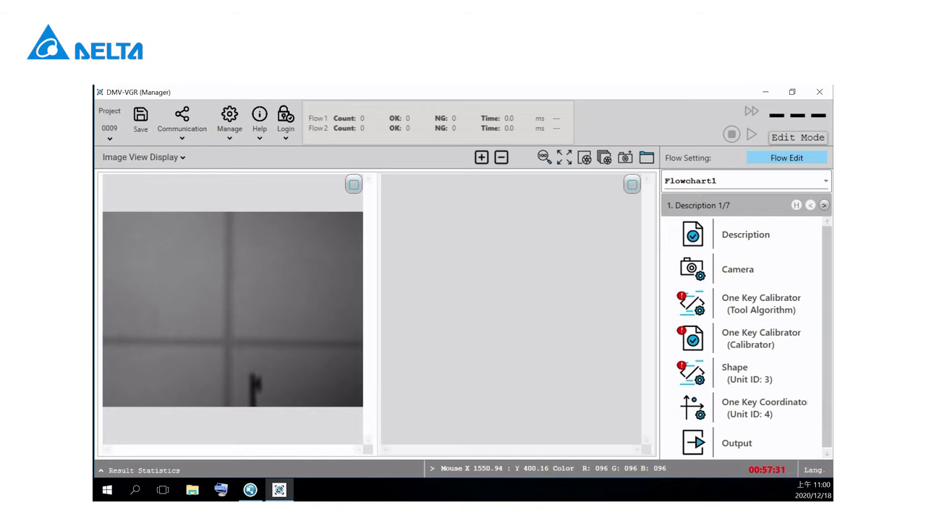
Step: Check the list of setup steps for Flowchart2 and return to Flowchart1
left_click(778, 185)
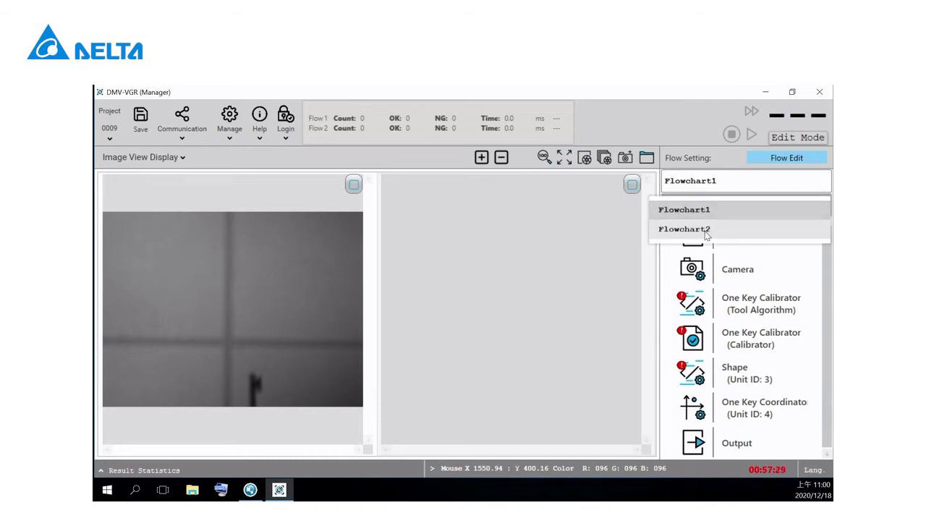
left_click(706, 230)
left_click(762, 183)
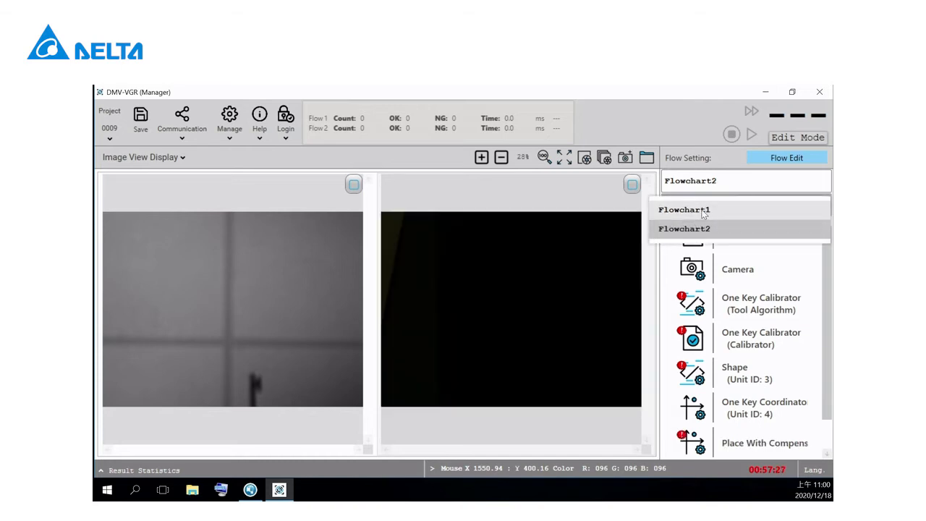
left_click(700, 211)
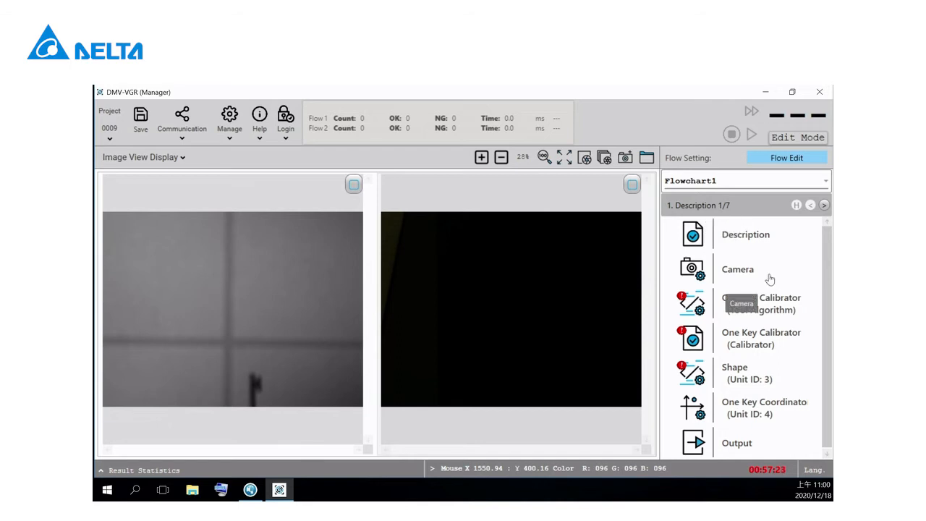
Step: Open Flowchart1's Camera settings and start continuous image capture
left_click(747, 264)
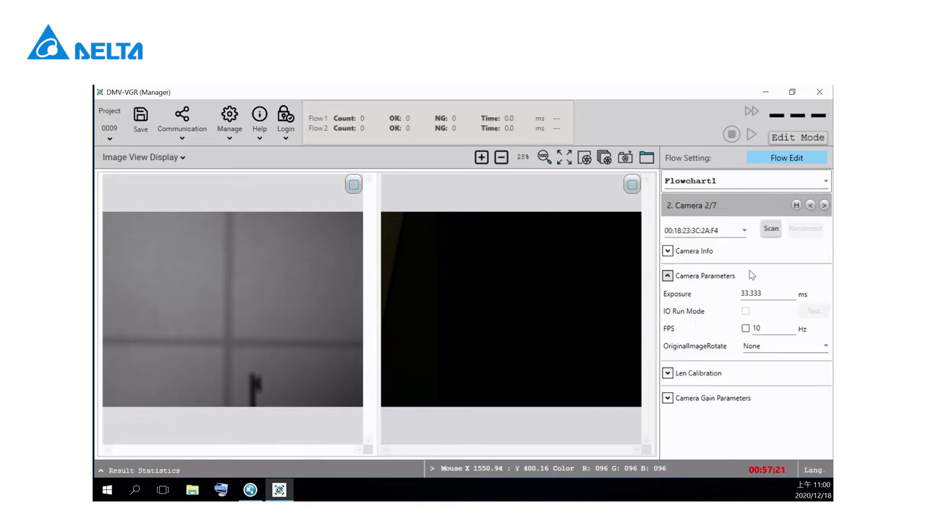
left_click(603, 157)
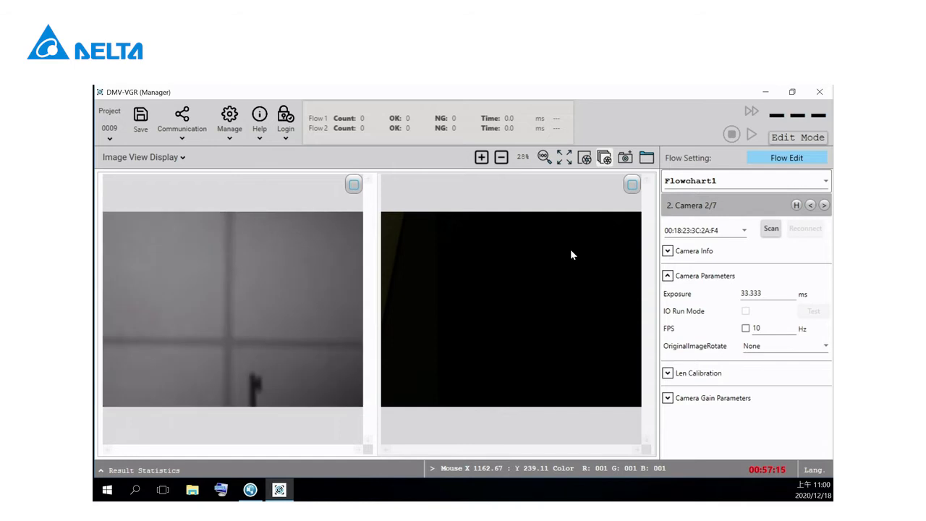
left_click_drag(761, 293, 722, 295)
left_click(771, 292)
Step: In the One Key Calibrator's tool algorithm settings, fit the pattern region tightly around the spade mark and save it
left_click(823, 206)
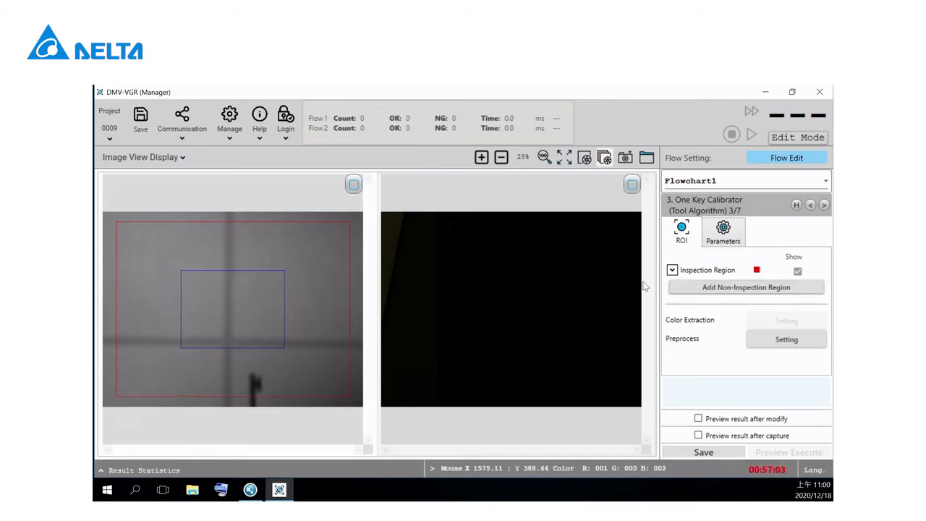
key("alt+Tab")
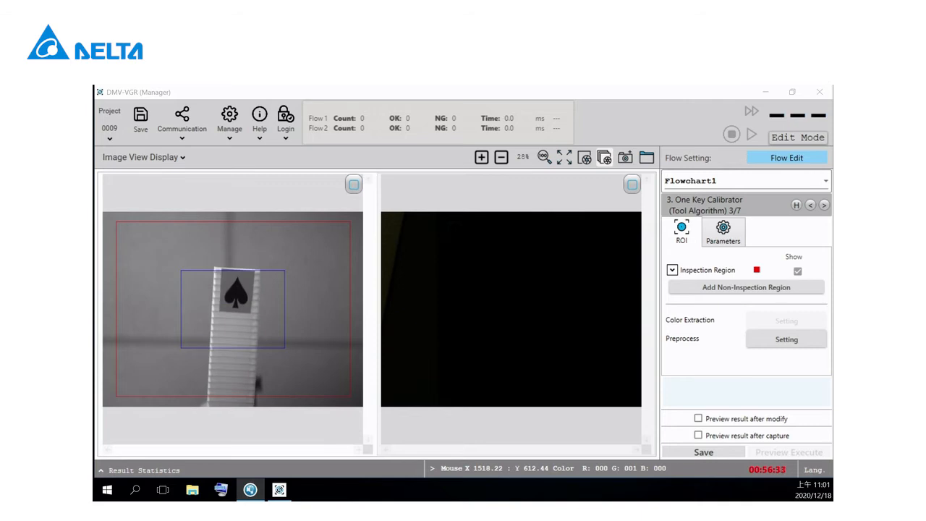
left_click_drag(240, 314, 279, 318)
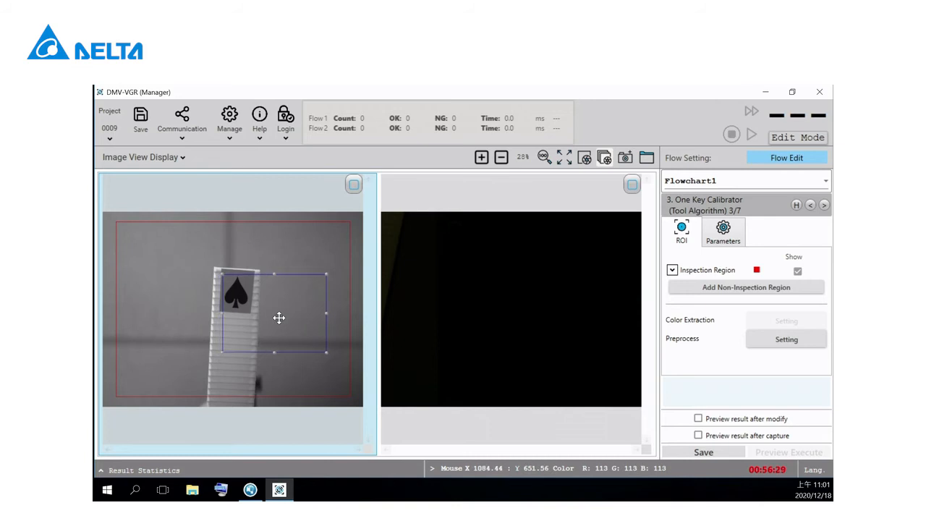
left_click_drag(326, 352, 252, 311)
left_click(703, 452)
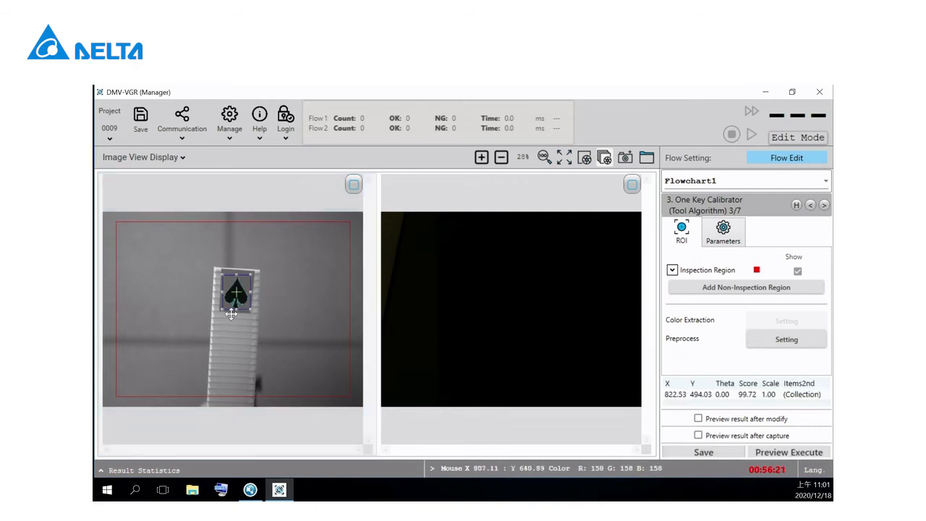
Step: Go to Flowchart1's One Key Calibrator (Calibrator) settings, check the robot communication settings and close them
left_click(824, 205)
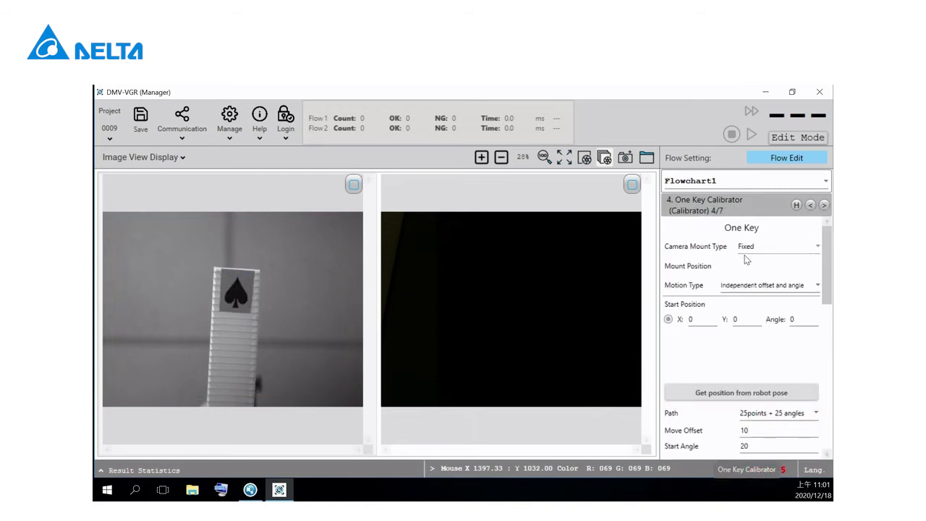
scroll(792, 286, "down", 1)
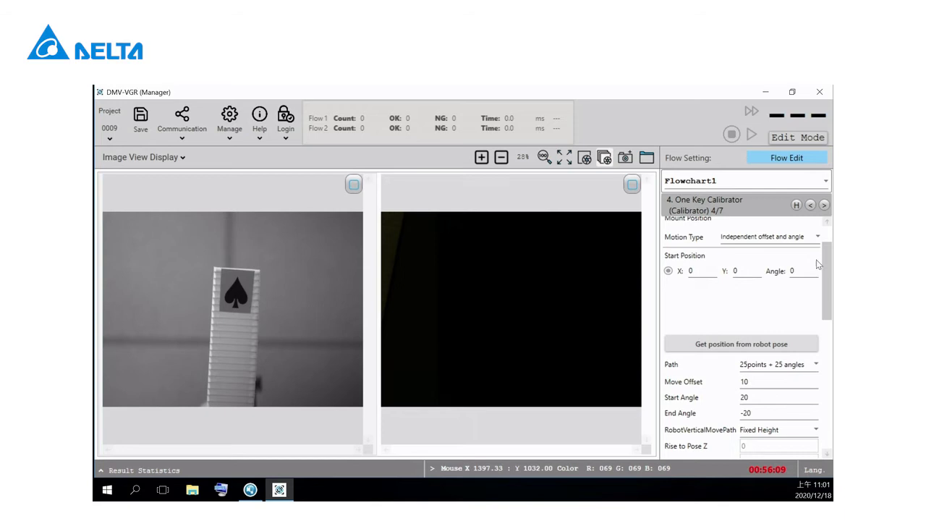
left_click(188, 129)
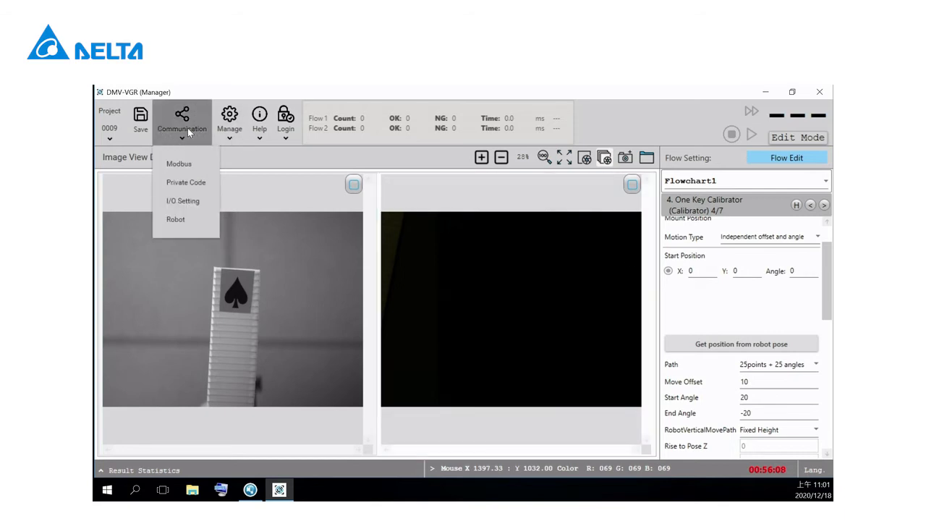
left_click(180, 222)
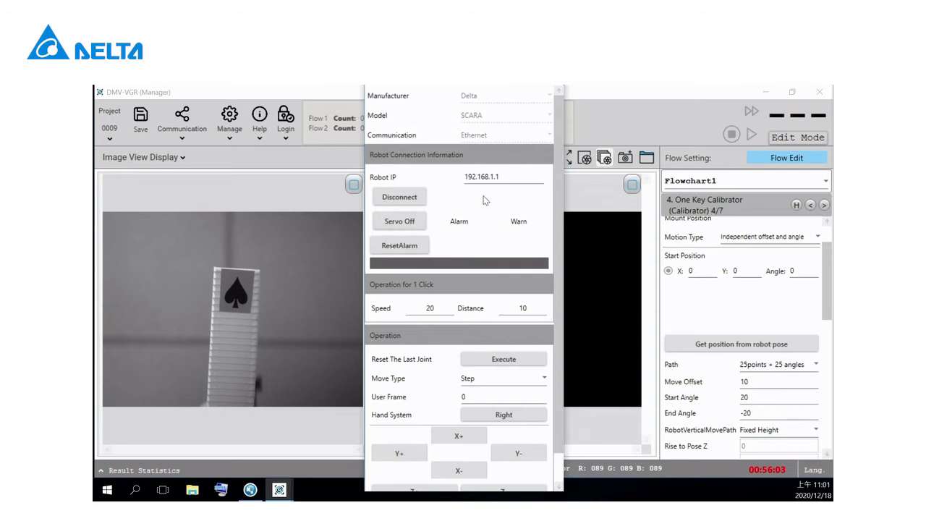
mouse_move(281, 491)
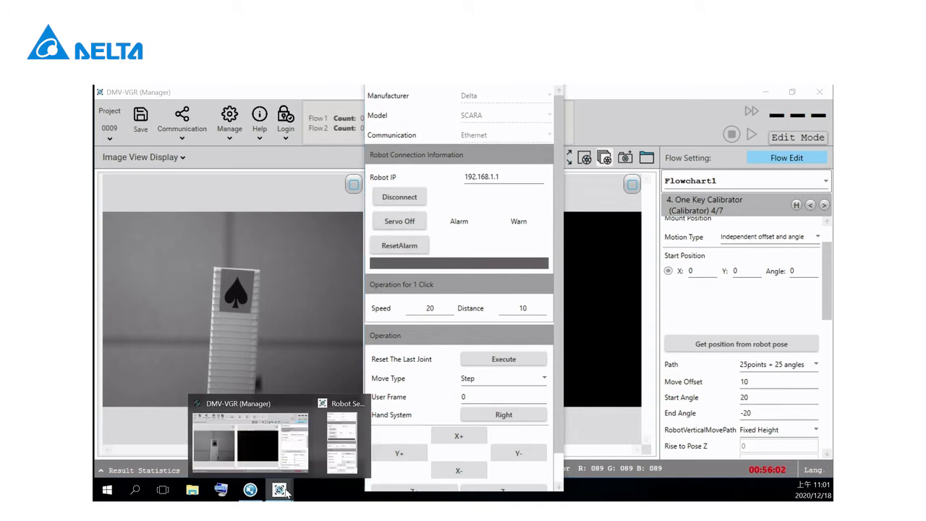
left_click(361, 403)
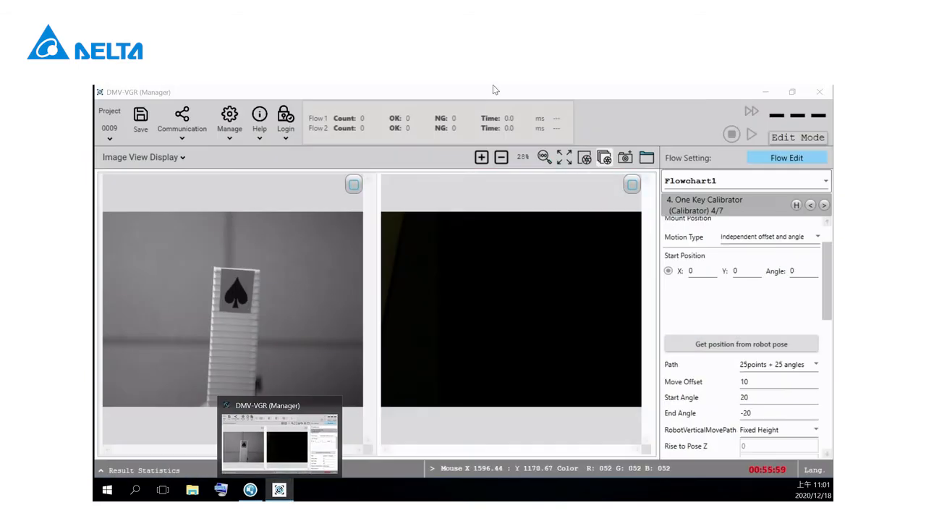
left_click(494, 87)
Step: Fill the one-key calibration's Start Position in Flowchart1 from the current robot pose
left_click_drag(825, 307, 825, 304)
left_click(753, 345)
left_click_drag(825, 339, 824, 290)
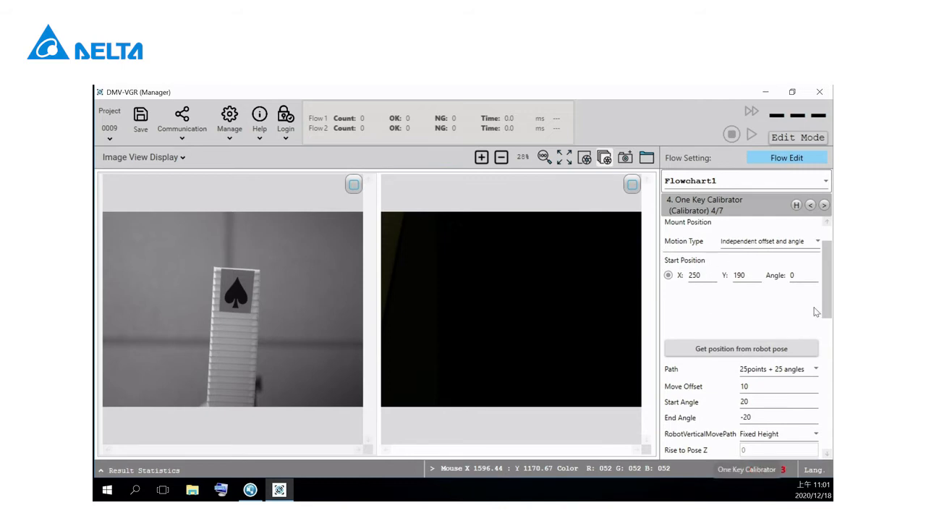
Step: Set Flowchart1's calibration Path to 9 points + 9 angles and the Move Offset to 20
scroll(790, 280, "down", 3)
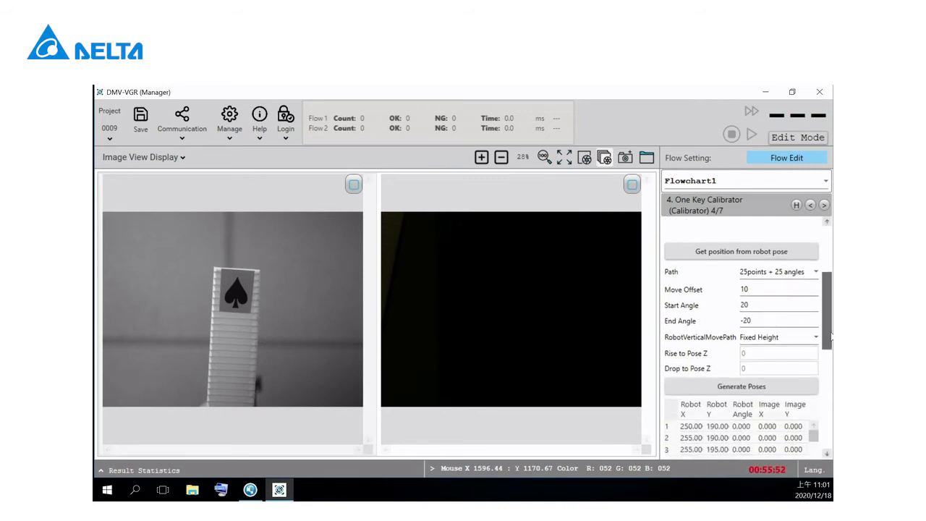
left_click(815, 275)
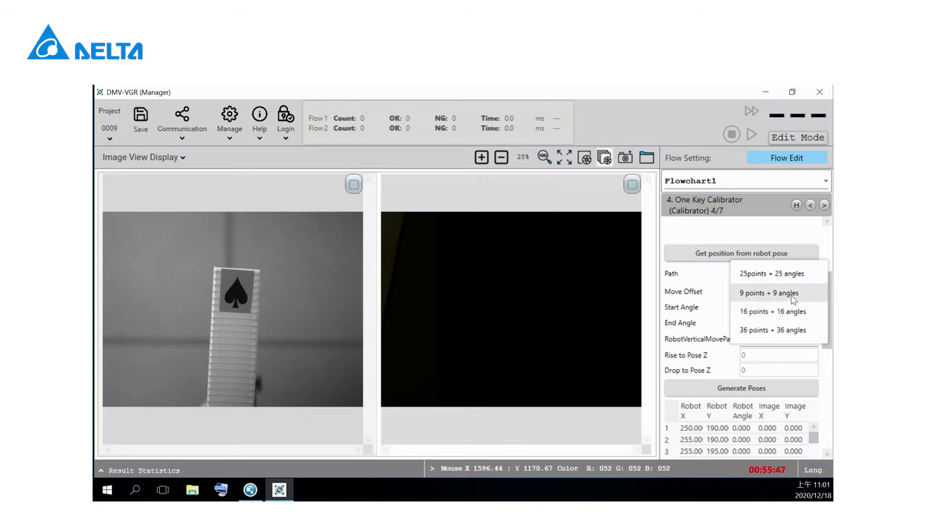
left_click(791, 295)
double_click(755, 292)
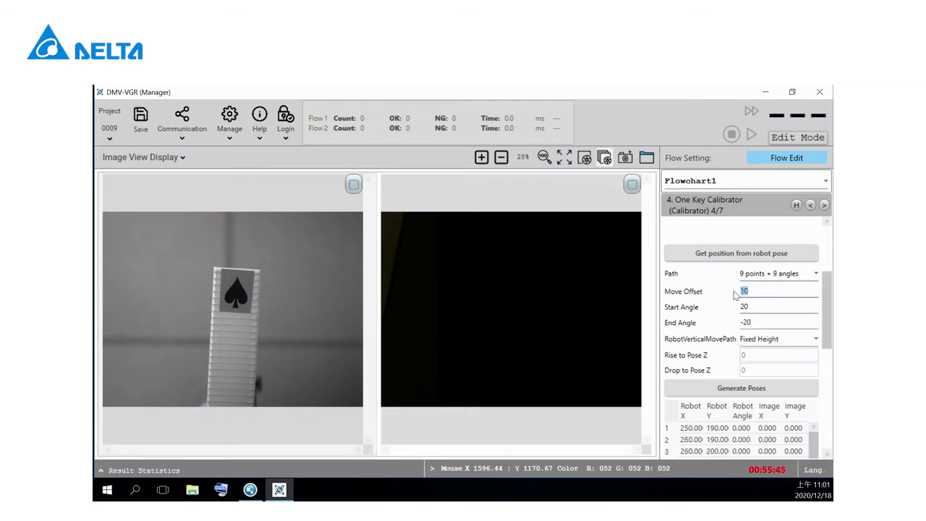
type("20")
Step: Set the calibration's Start Angle to 15 and End Angle to -15
double_click(769, 306)
type("15")
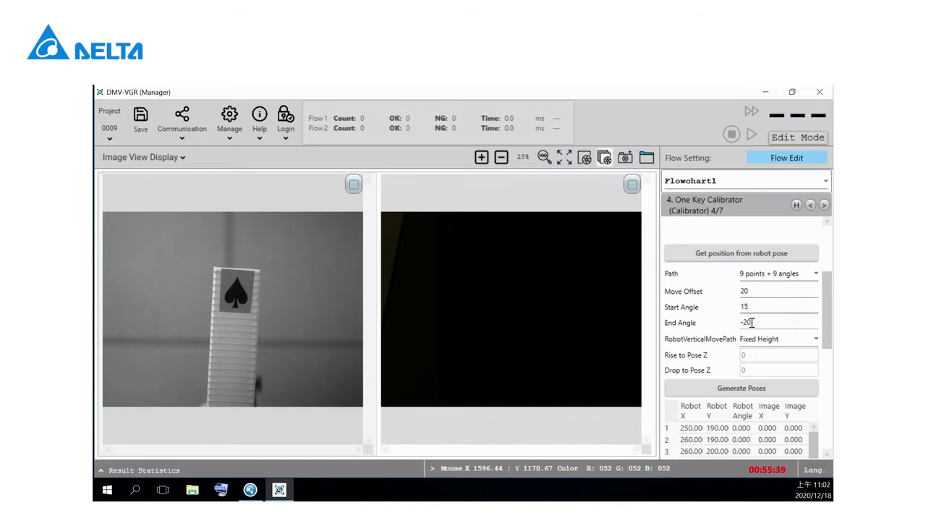
double_click(759, 323)
key("BackSpace")
type("-15")
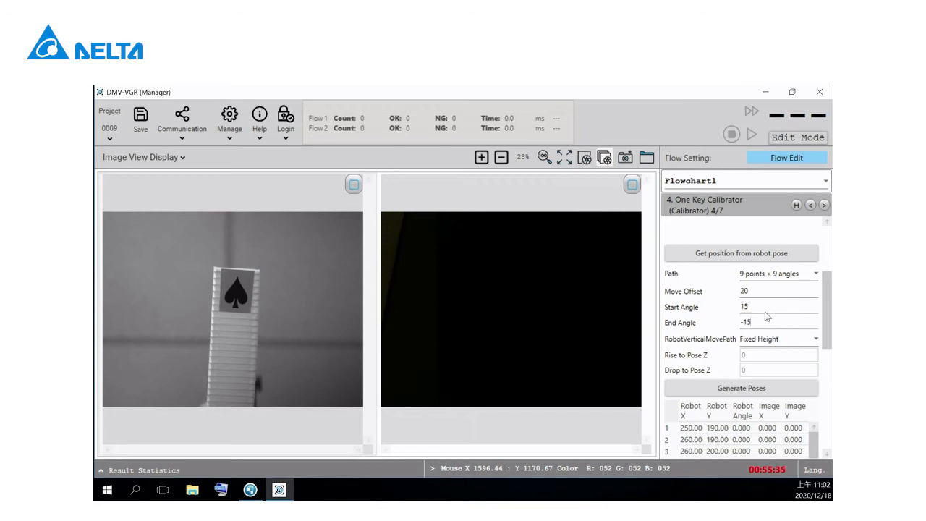
Step: Generate the calibration poses and run the automatic generation of Flowchart1's calibration model
left_click_drag(826, 311, 831, 351)
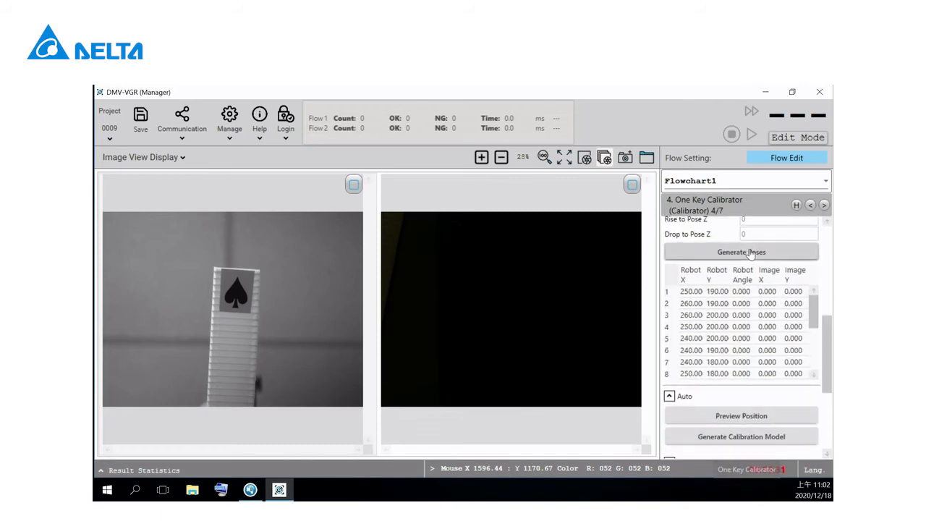
left_click(753, 255)
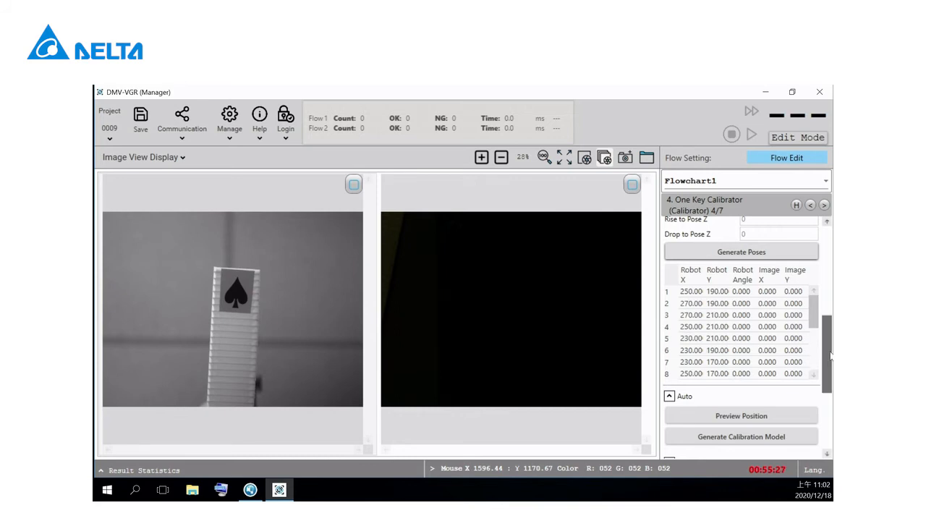
left_click_drag(827, 365, 826, 389)
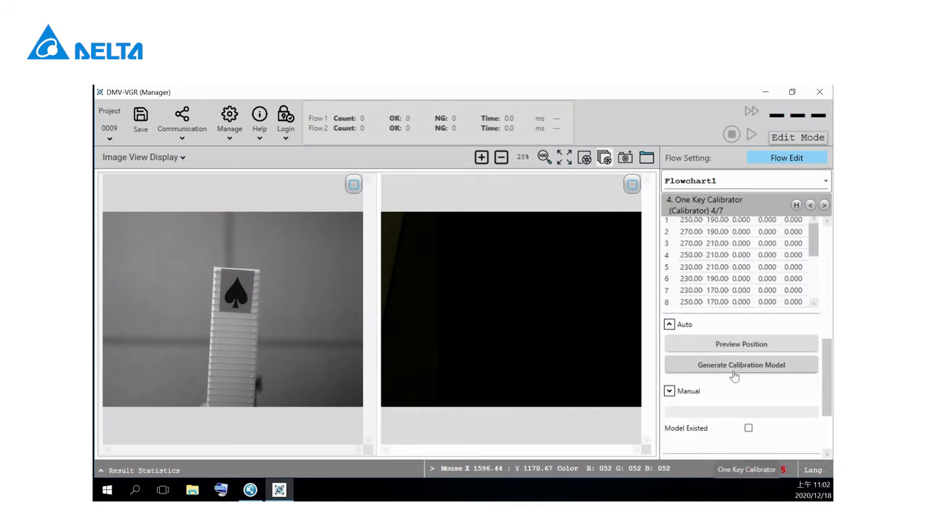
left_click(765, 365)
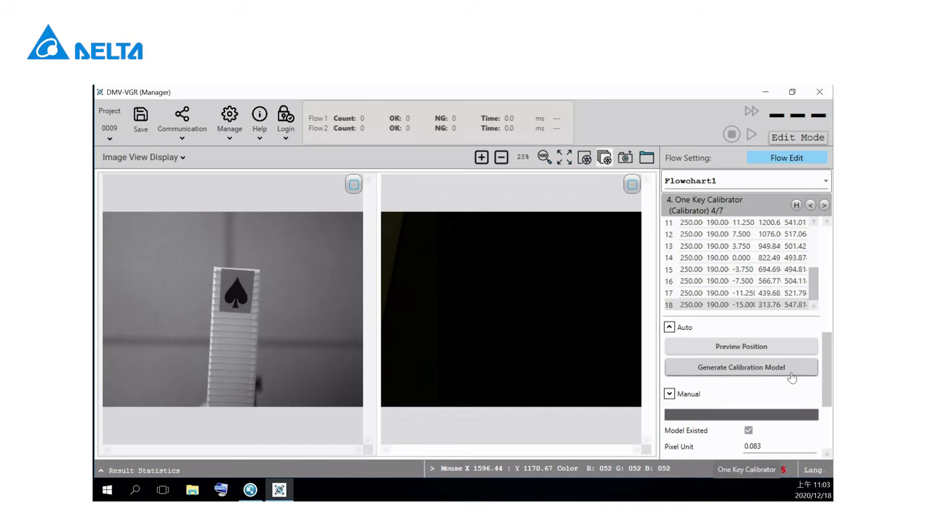
scroll(815, 407, "down", 4)
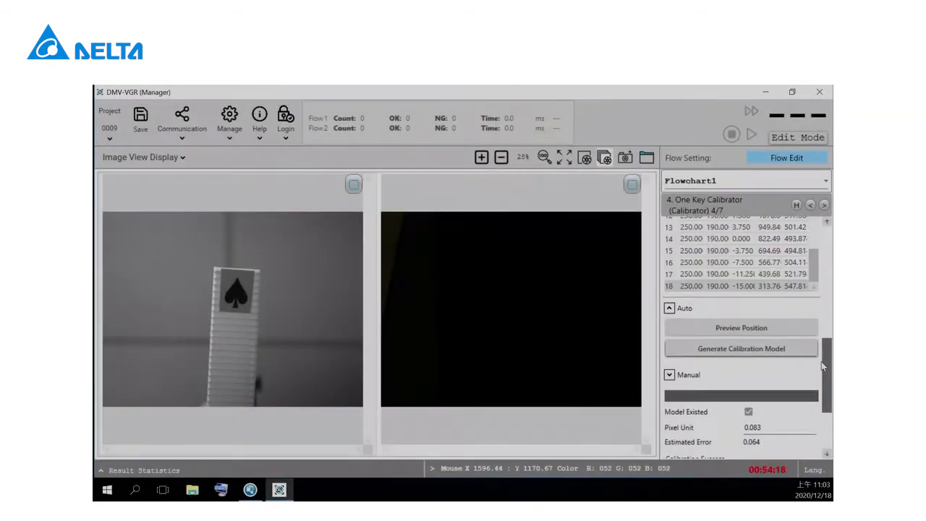
Step: Switch to Flowchart2, open its Camera settings and start continuous image capture
scroll(829, 243, "up", 10)
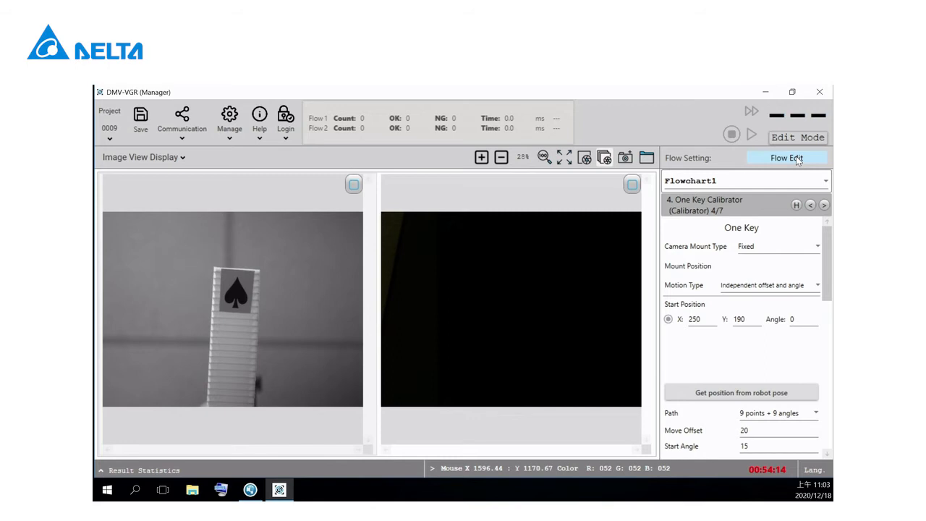
left_click(817, 183)
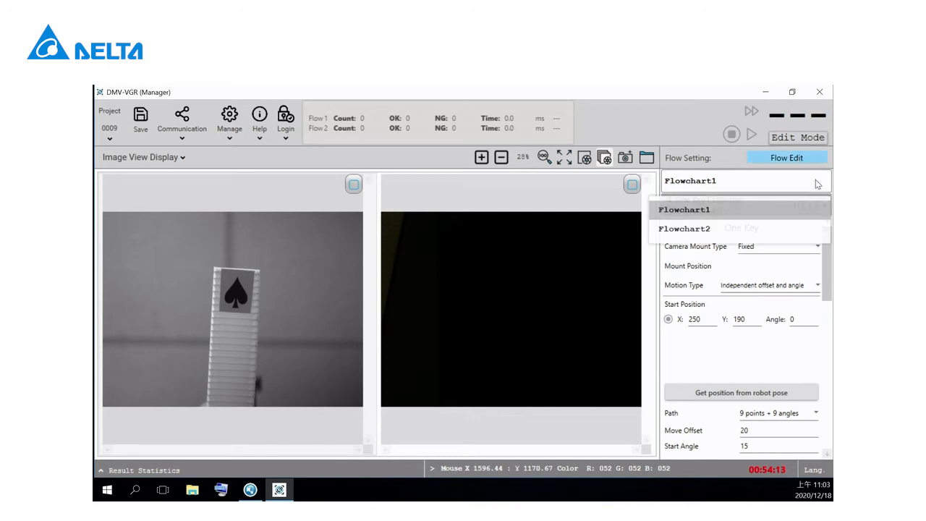
left_click(700, 230)
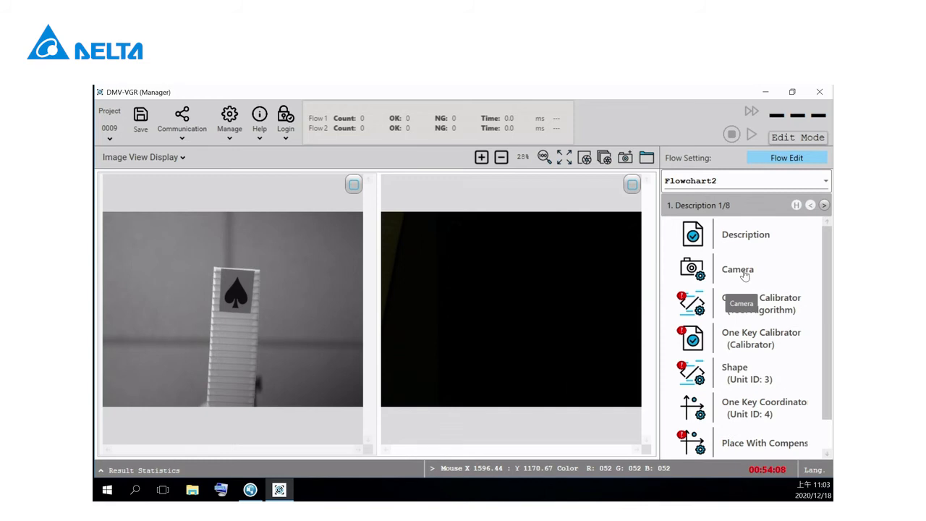
left_click(744, 276)
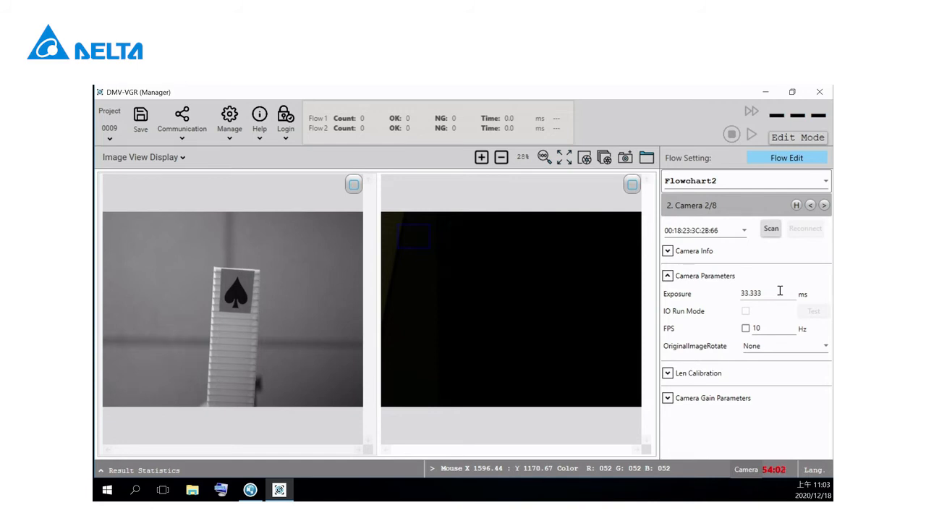
left_click(604, 157)
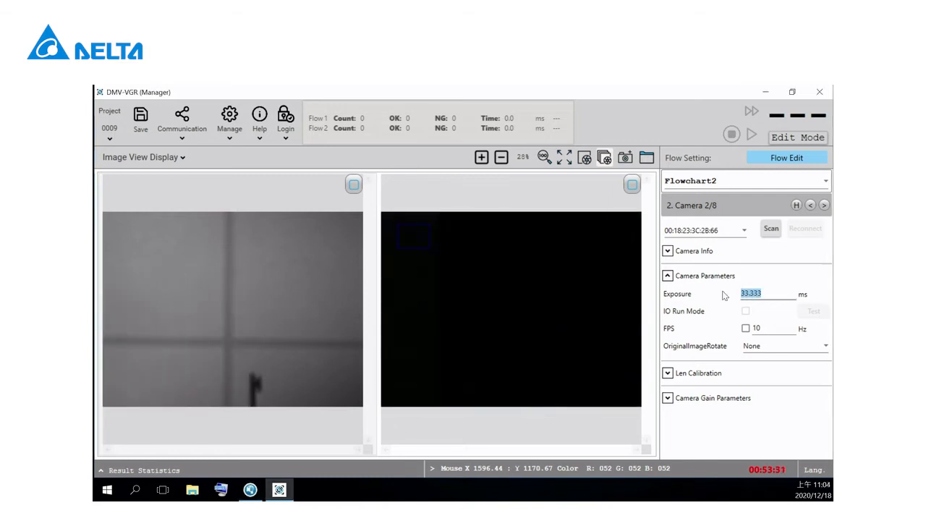
Step: Brighten Flowchart2's camera image by setting the Exposure to 200 ms
type("100")
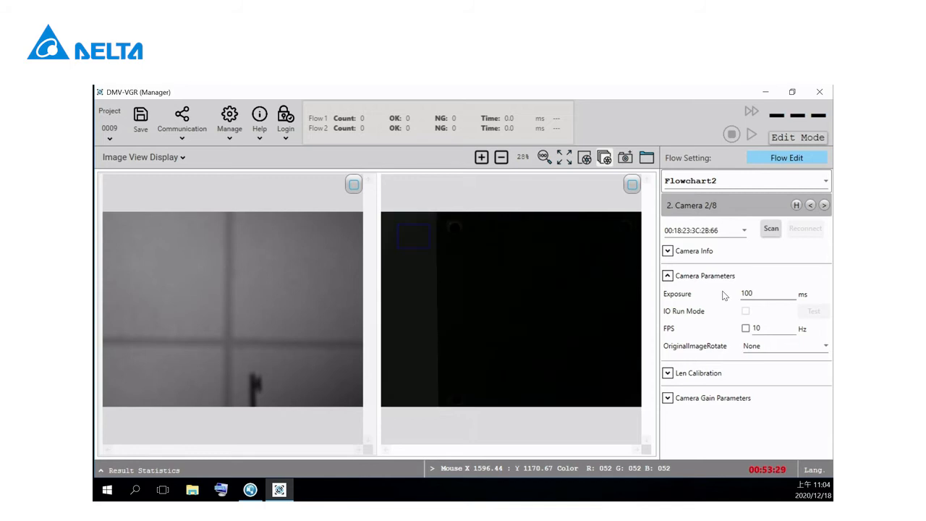
left_click_drag(767, 290, 713, 298)
type("200")
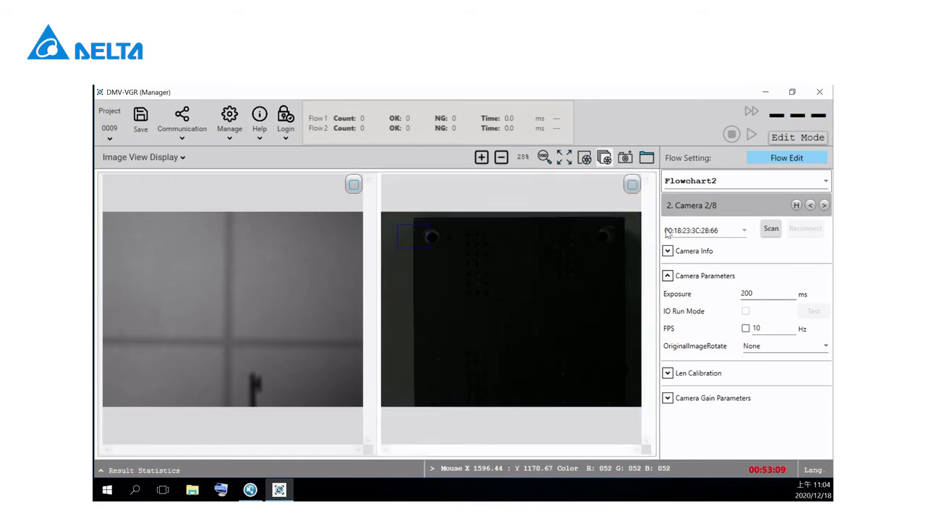
Step: In Flowchart2's One Key Calibrator tool algorithm settings, fit the pattern region tightly around the spade mark and save it
left_click(824, 205)
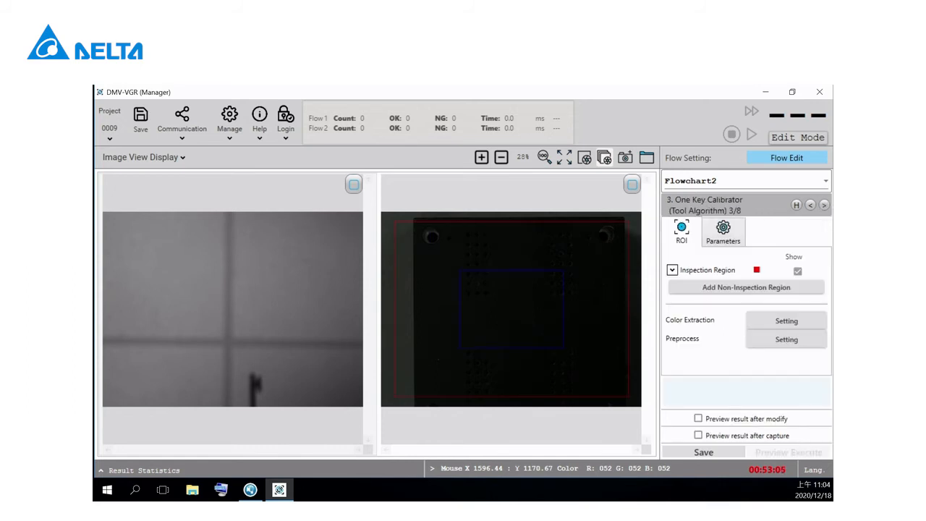
key("alt+Tab")
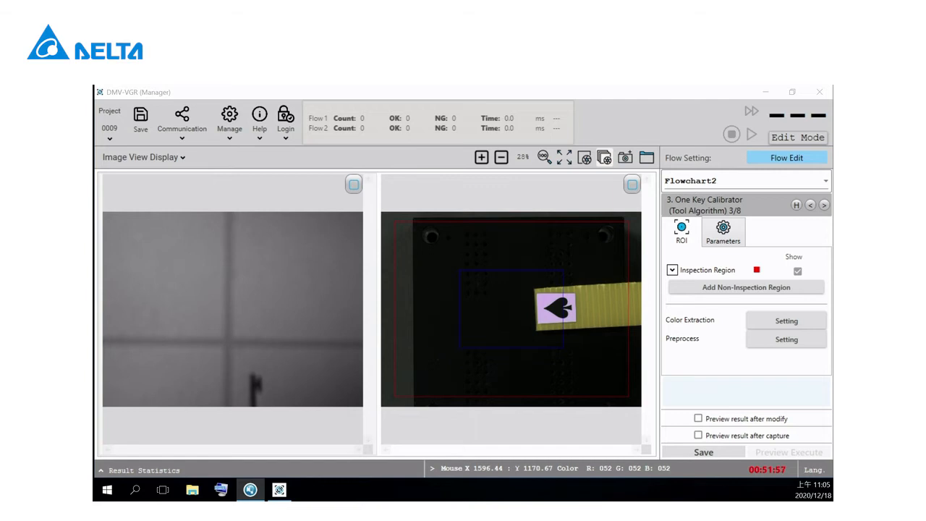
left_click_drag(504, 293, 529, 287)
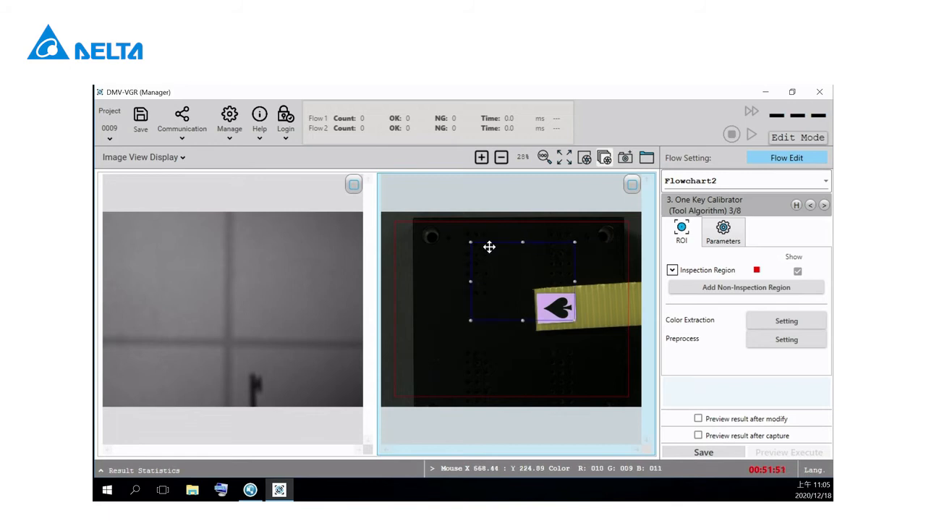
left_click_drag(469, 243, 539, 295)
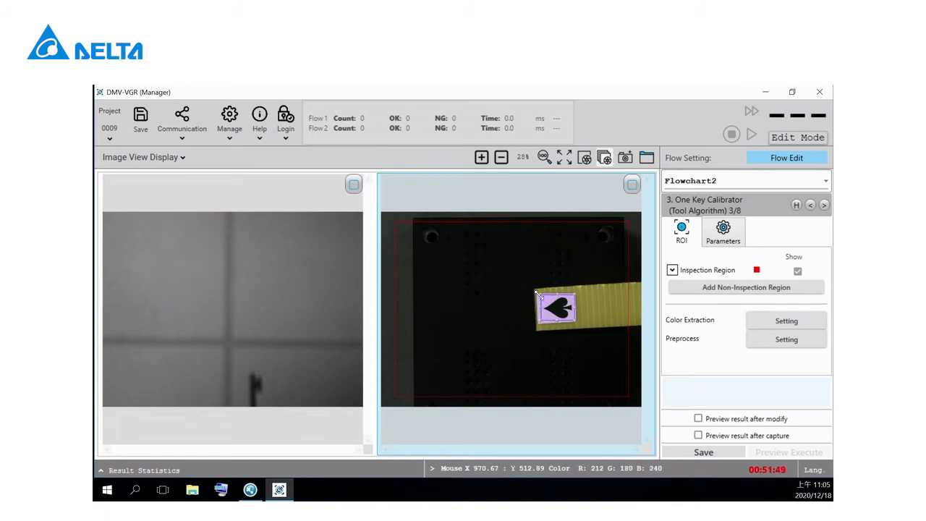
left_click(703, 452)
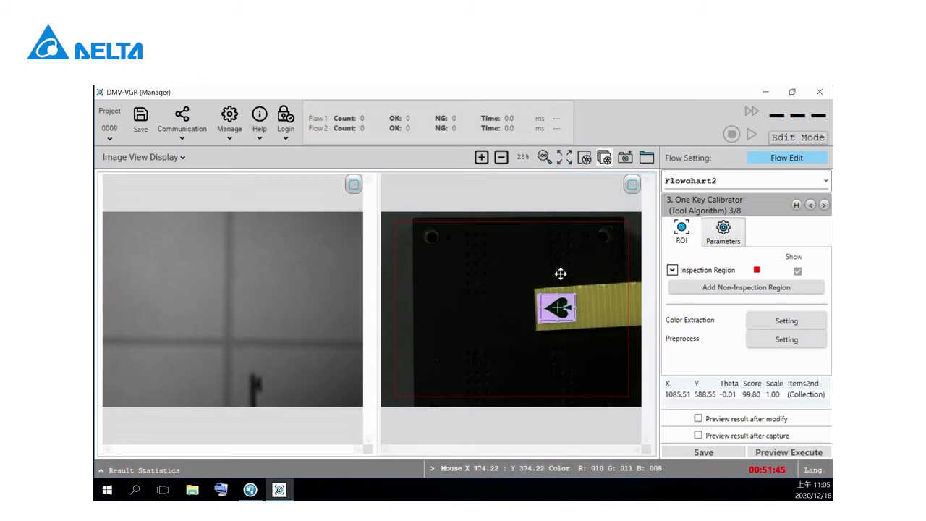
Step: In Flowchart2's One Key Calibrator (Calibrator) settings, fill the Start Position from the current robot pose
left_click(823, 206)
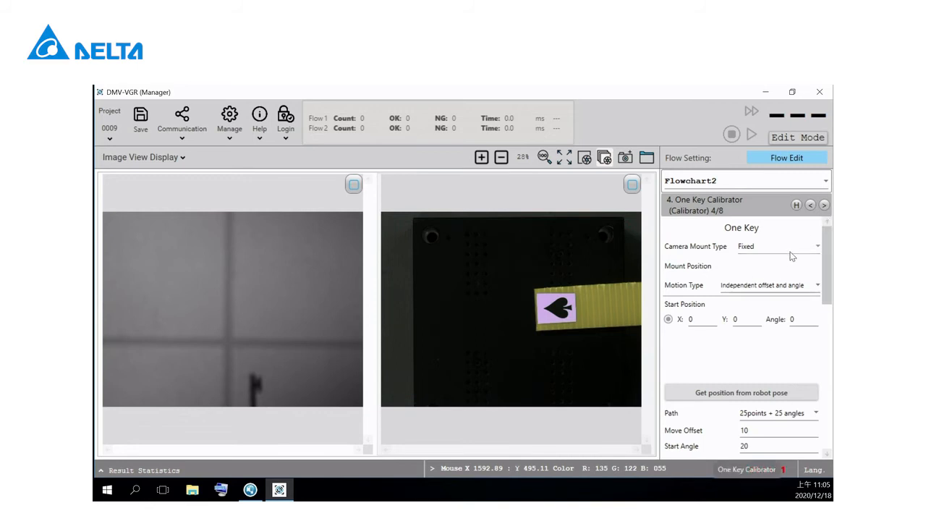
scroll(831, 268, "down", 1)
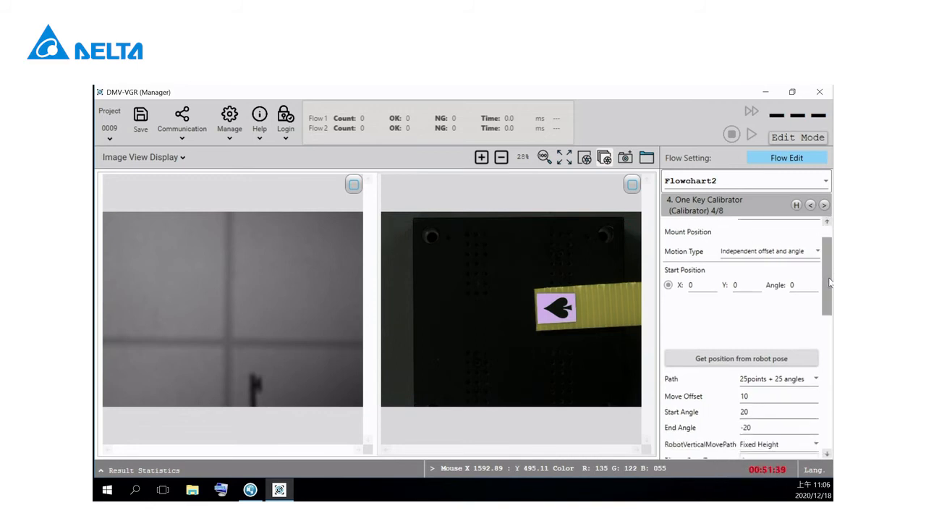
scroll(740, 359, "down", 5)
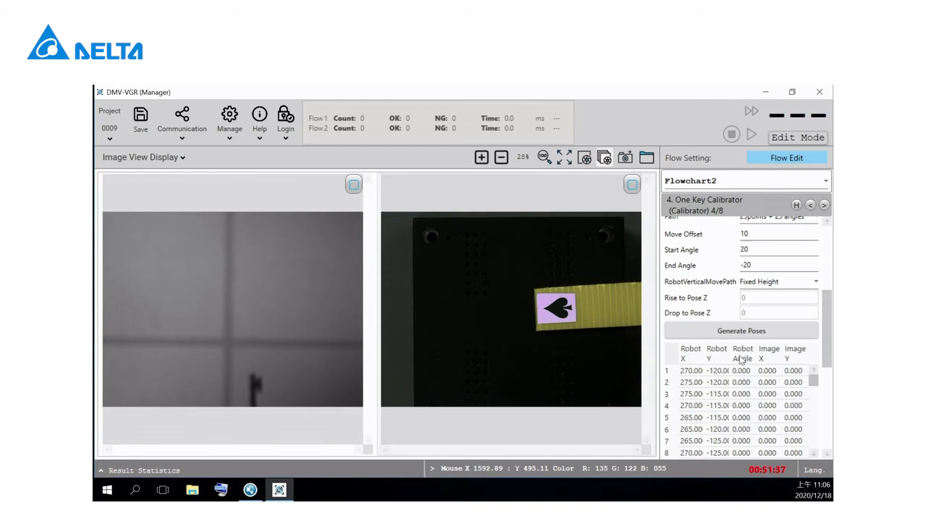
scroll(826, 309, "up", 3)
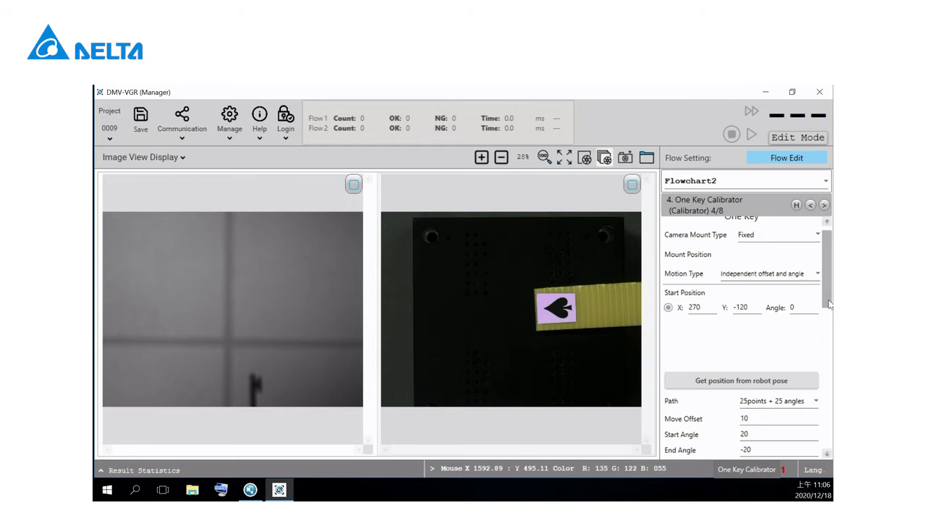
Step: Set the Move Offset of Flowchart2's calibration to 20
scroll(826, 318, "down", 2)
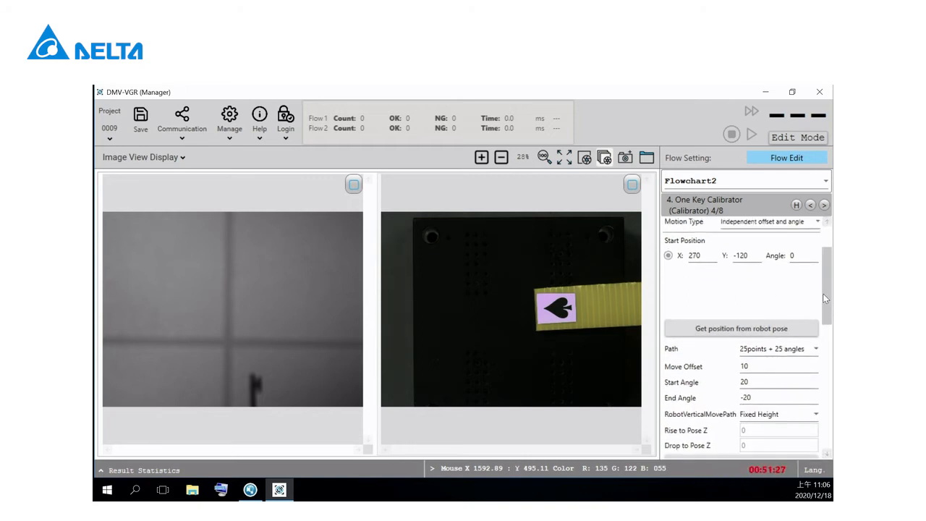
scroll(828, 311, "down", 2)
double_click(757, 312)
type("20")
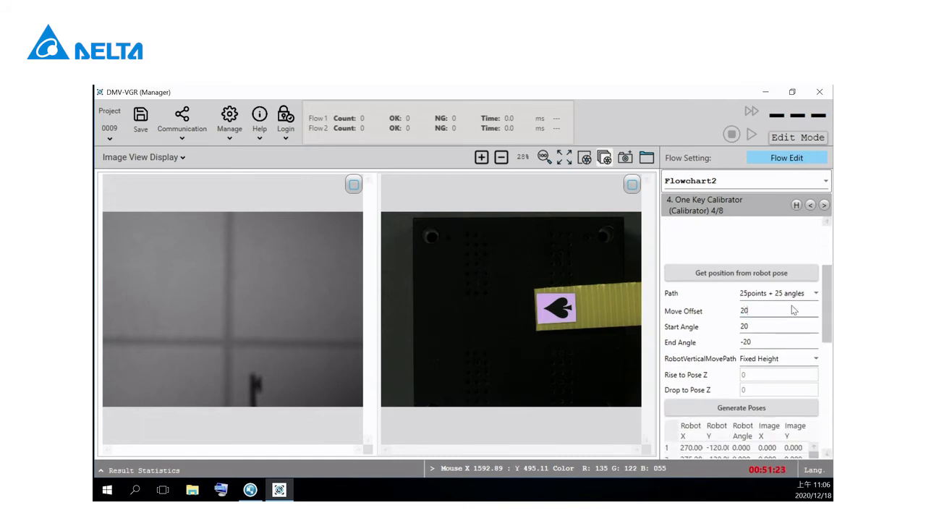
Step: Set Flowchart2's calibration Path to 9 points + 9 angles, with a Start Angle of 15 and an End Angle of -15
left_click(812, 296)
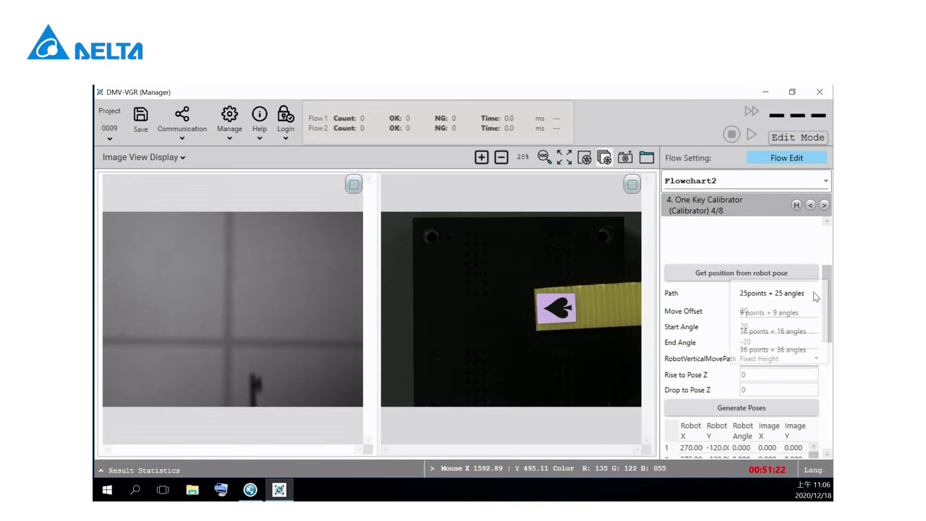
left_click(764, 312)
double_click(742, 326)
type("15")
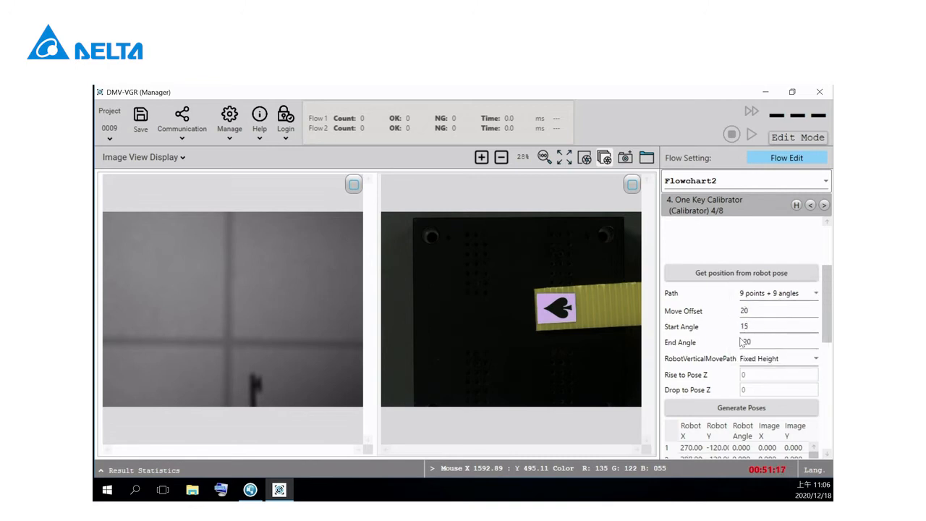
double_click(744, 343)
type("-15")
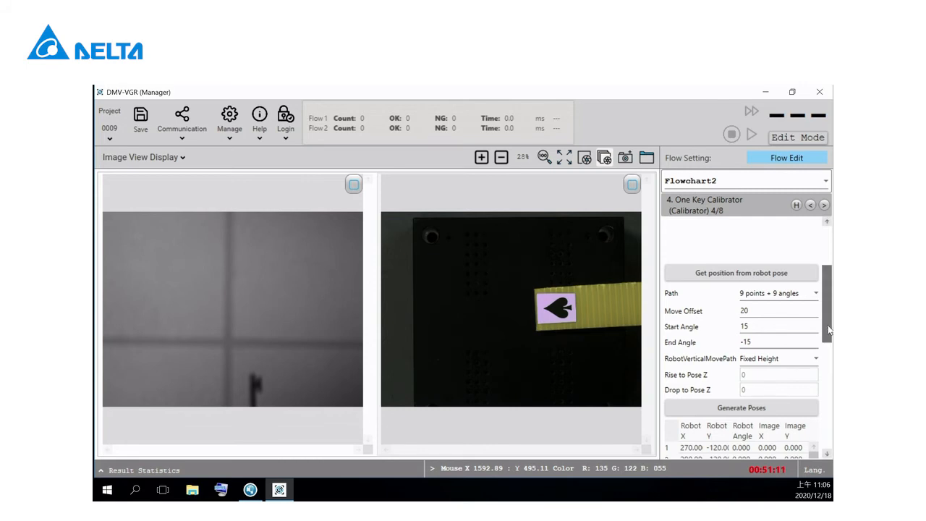
Step: Generate the robot poses for Flowchart2's calibration and preview their positions
scroll(759, 340, "down", 2)
left_click(760, 339)
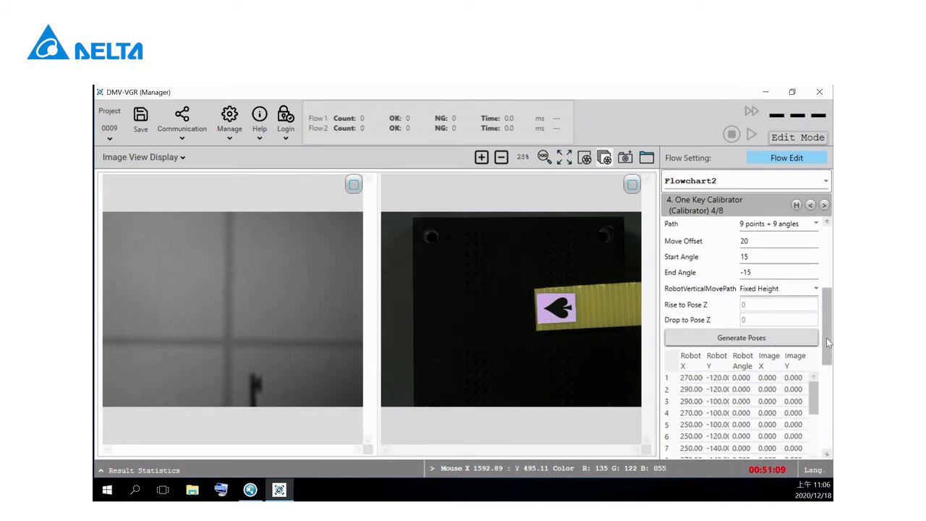
scroll(826, 337, "down", 2)
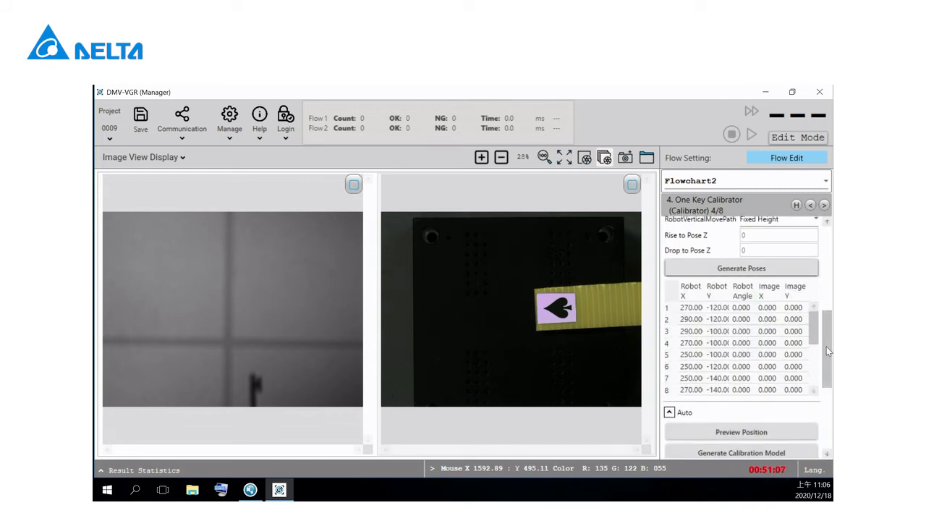
scroll(826, 347, "down", 2)
left_click(761, 373)
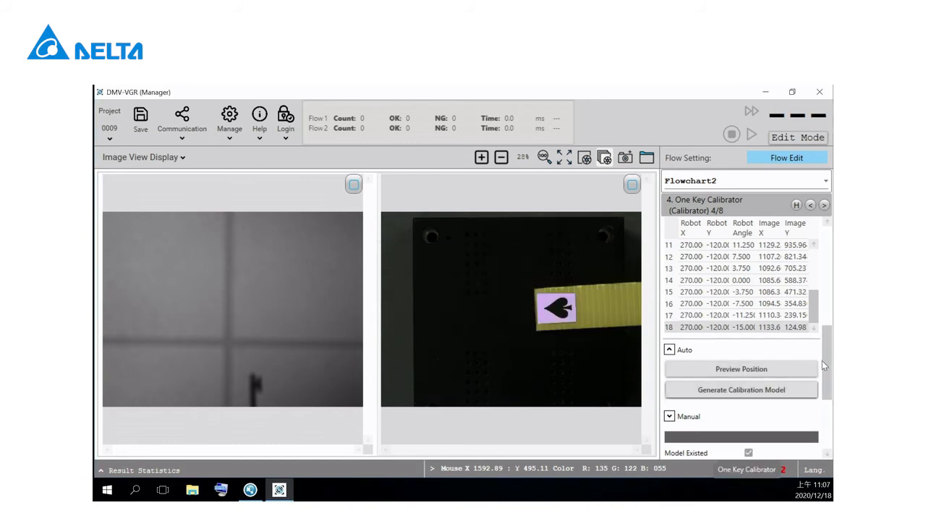
Step: Generate the calibration model for Flowchart2
scroll(823, 378, "down", 1)
scroll(823, 379, "down", 5)
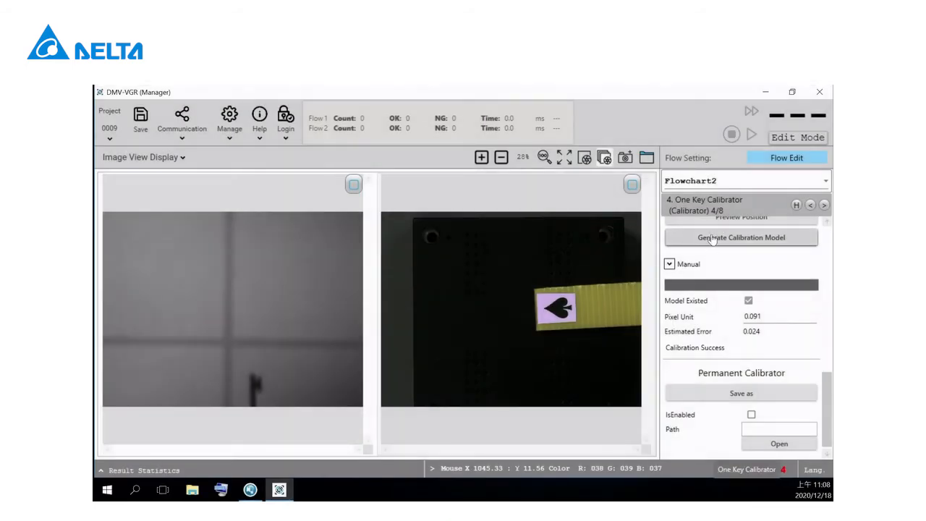
left_click(712, 239)
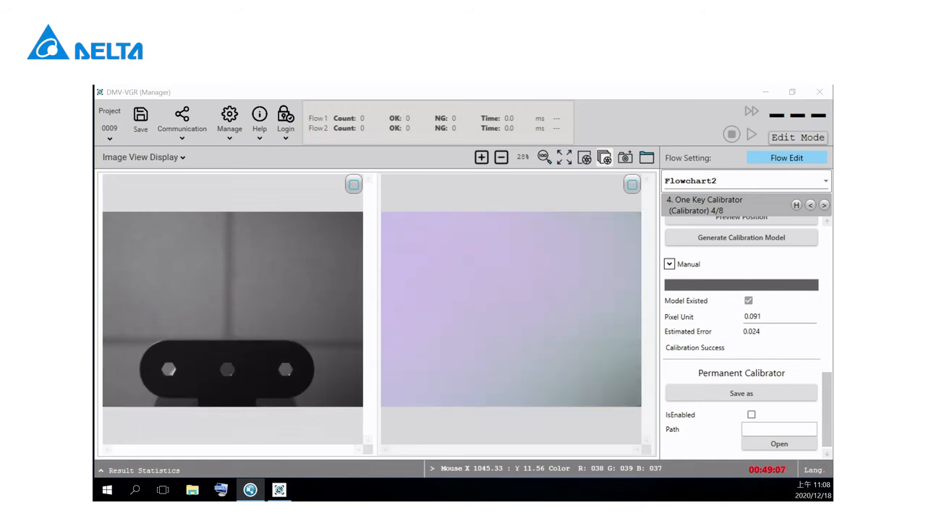
Step: In Flowchart1's Shape tool (Unit ID: 3), fit the pattern region around the text printed on the business card and save it
left_click(774, 183)
left_click(687, 210)
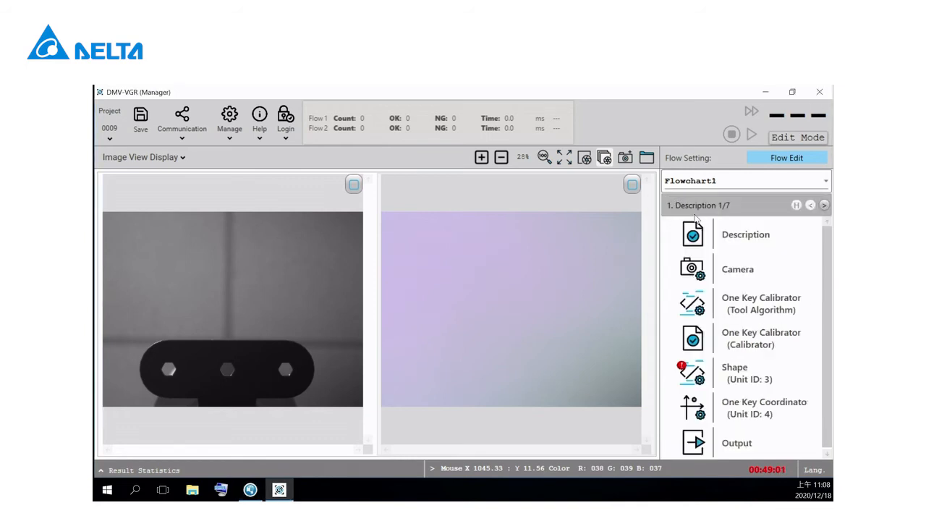
left_click_drag(831, 316, 831, 330)
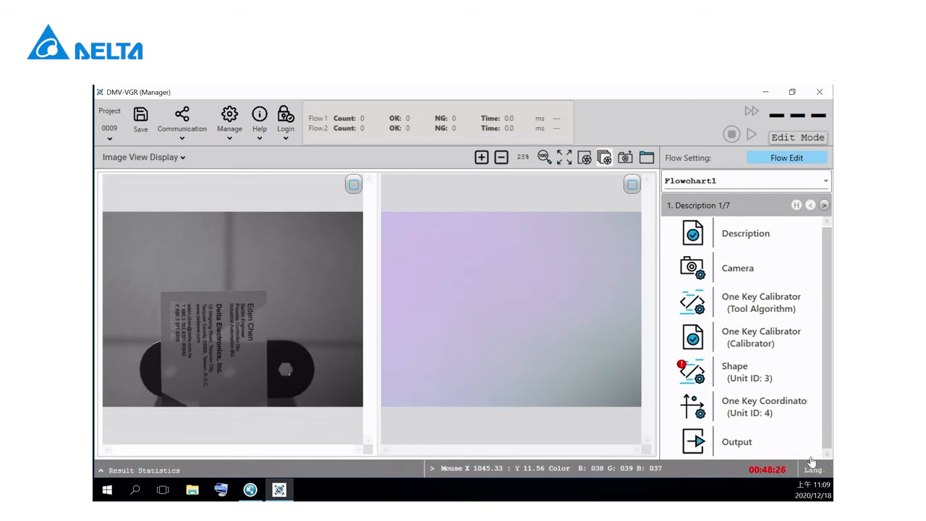
double_click(745, 375)
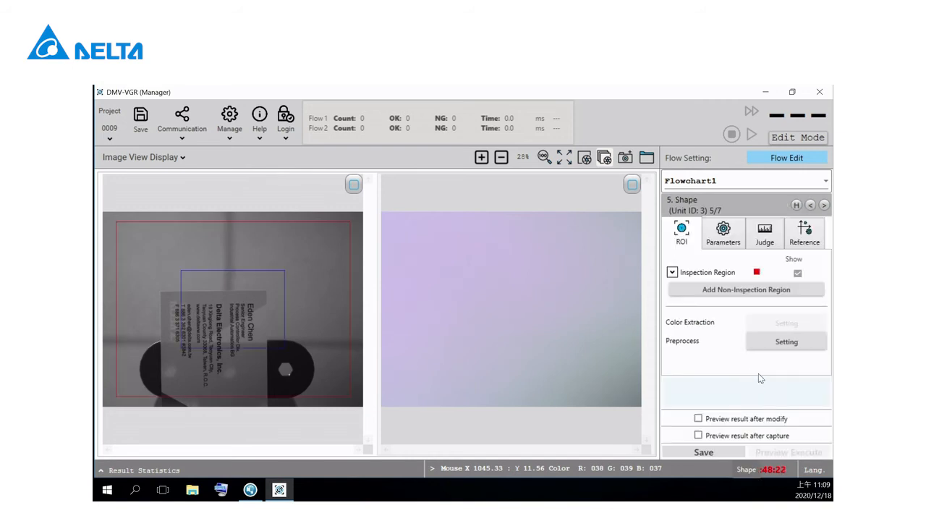
left_click_drag(231, 302, 217, 330)
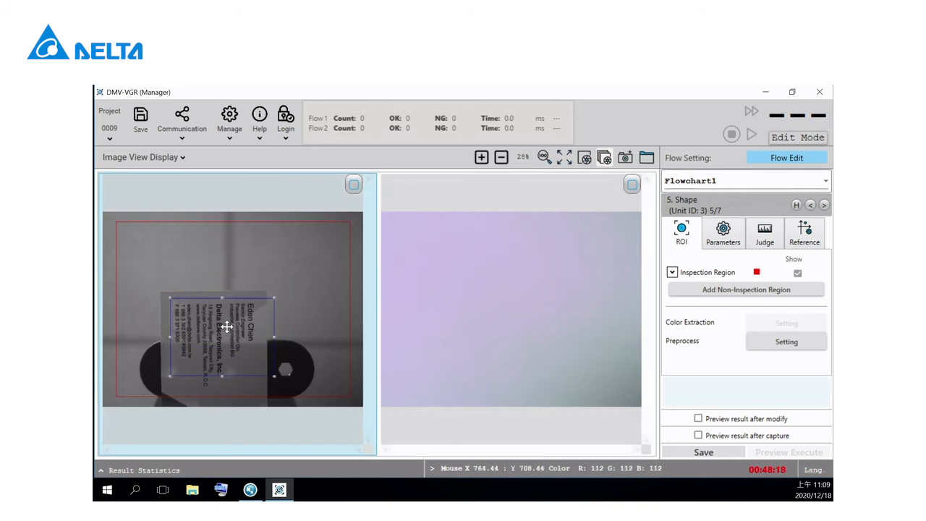
left_click_drag(274, 375, 258, 390)
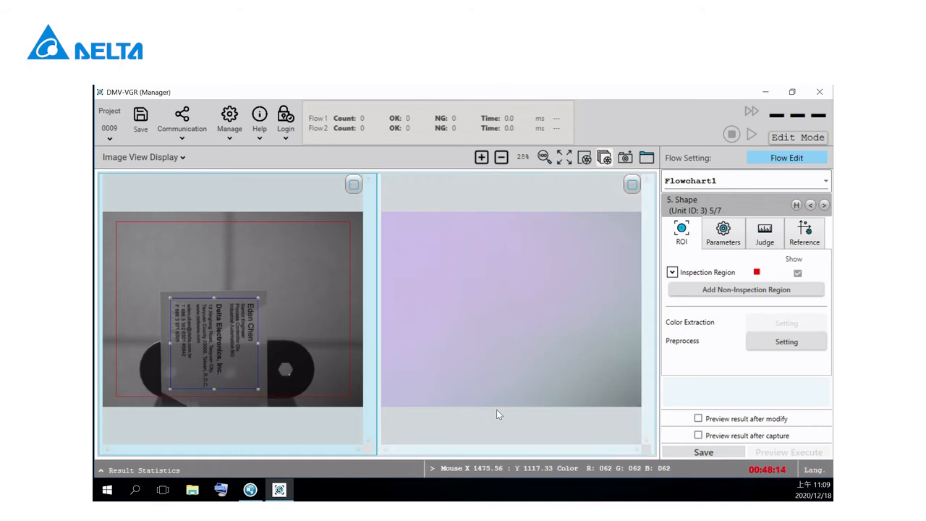
left_click(705, 453)
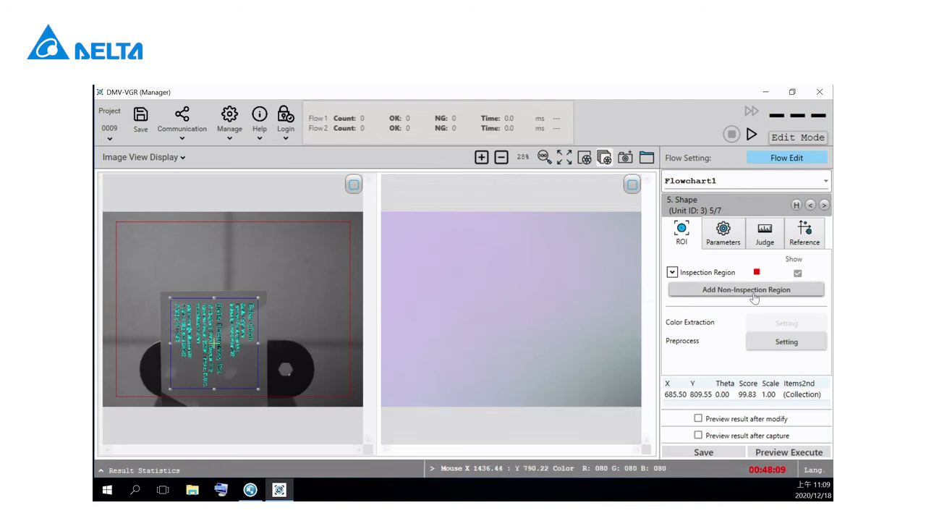
Step: Set Flowchart1's One Key Coordinator type to Compensation, with its reference pose taken from the robot and Use Offset Position enabled
left_click(822, 205)
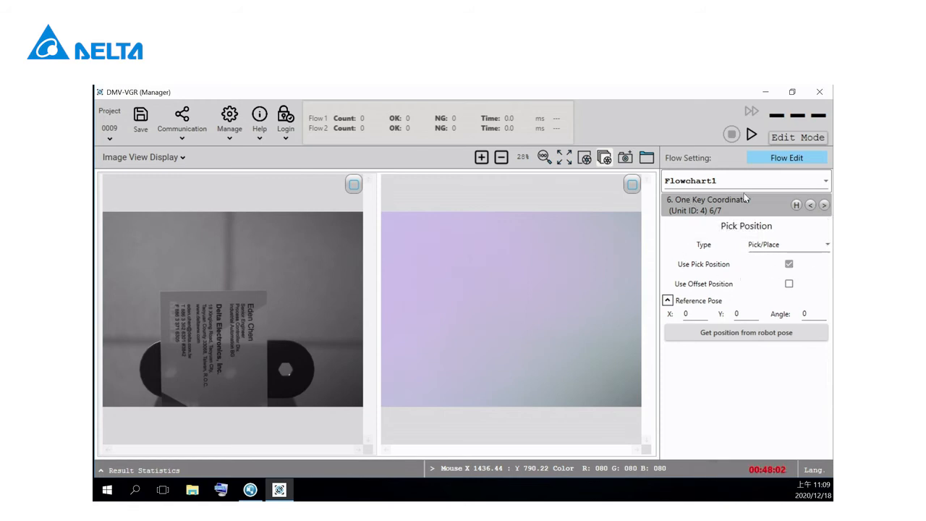
left_click(808, 248)
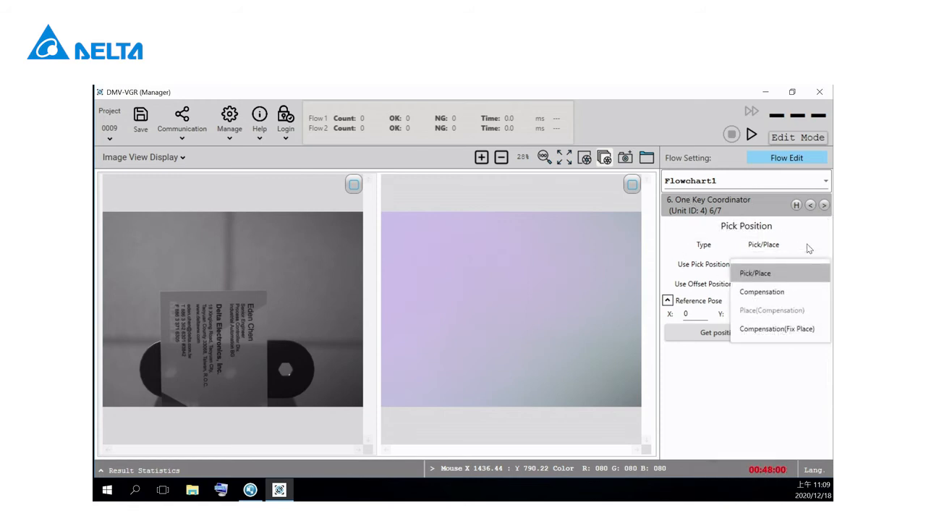
left_click(762, 292)
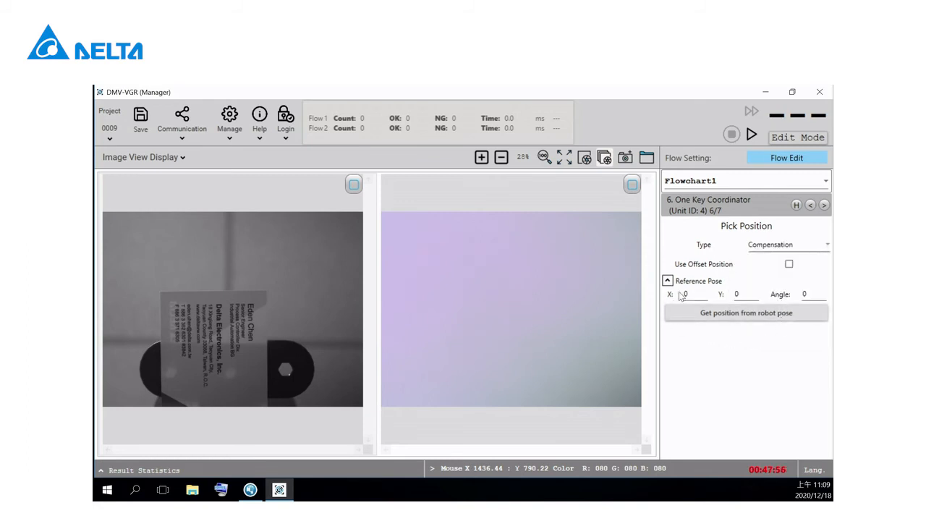
left_click(753, 321)
left_click(789, 265)
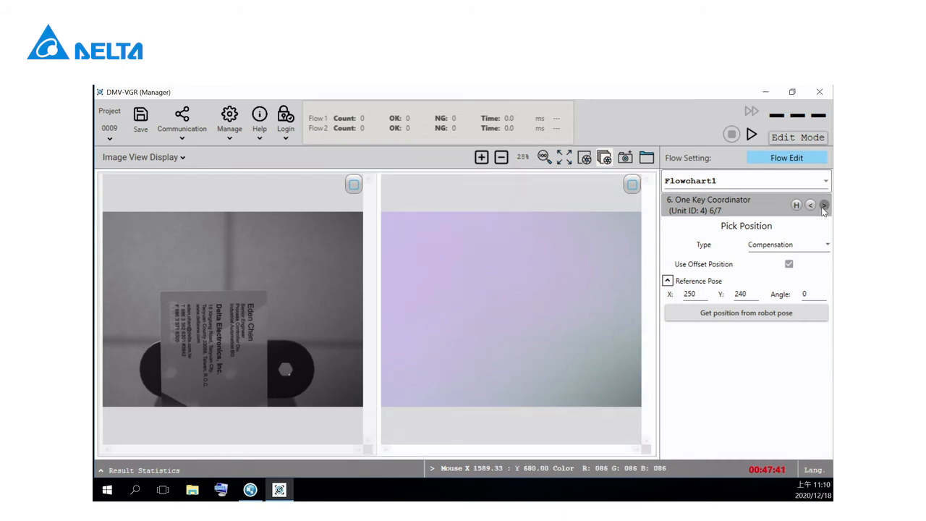
Step: In Flowchart2's Shape tool (Unit ID: 3), fit the pattern region around the DELTA logo on the business card and save it
left_click(804, 179)
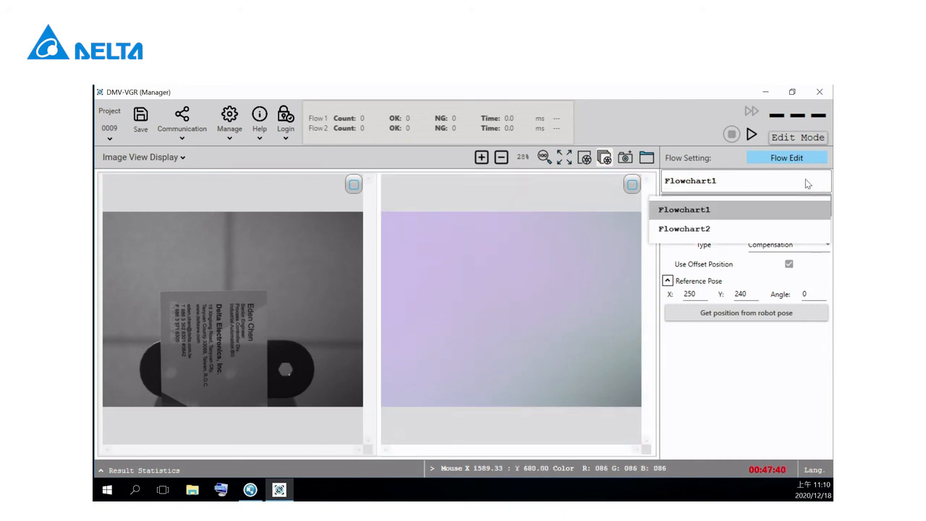
left_click(691, 229)
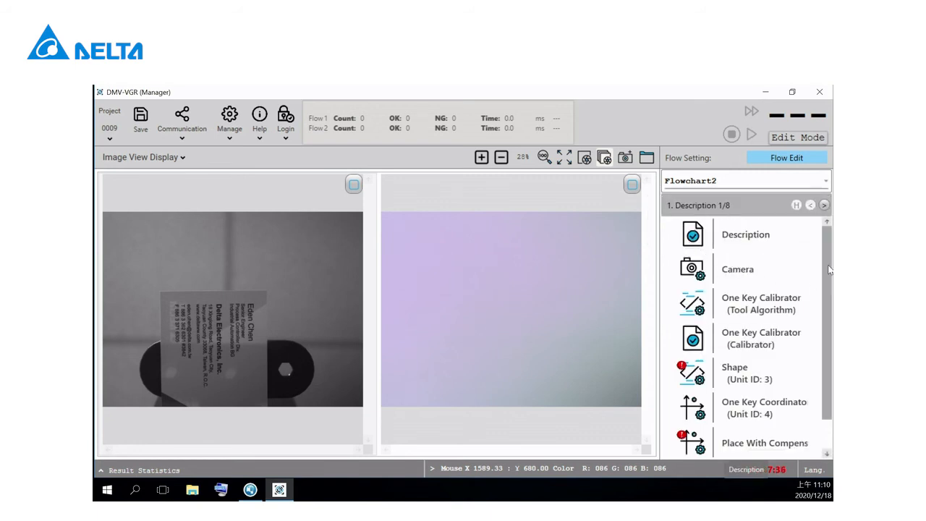
scroll(826, 275, "down", 1)
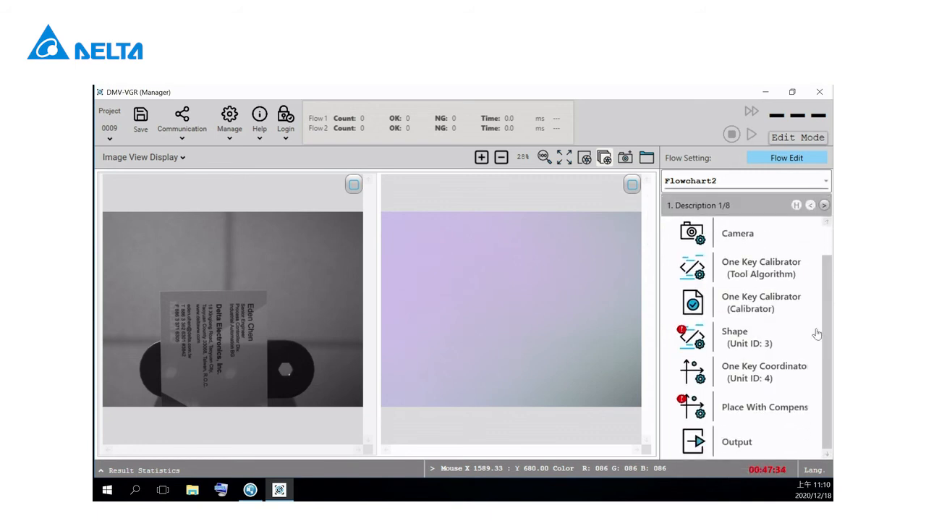
double_click(732, 339)
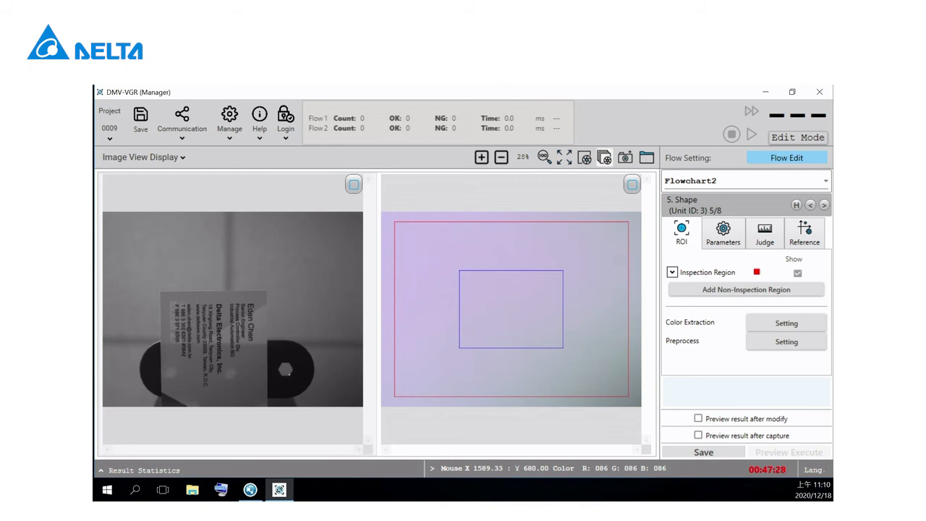
key("alt+Tab")
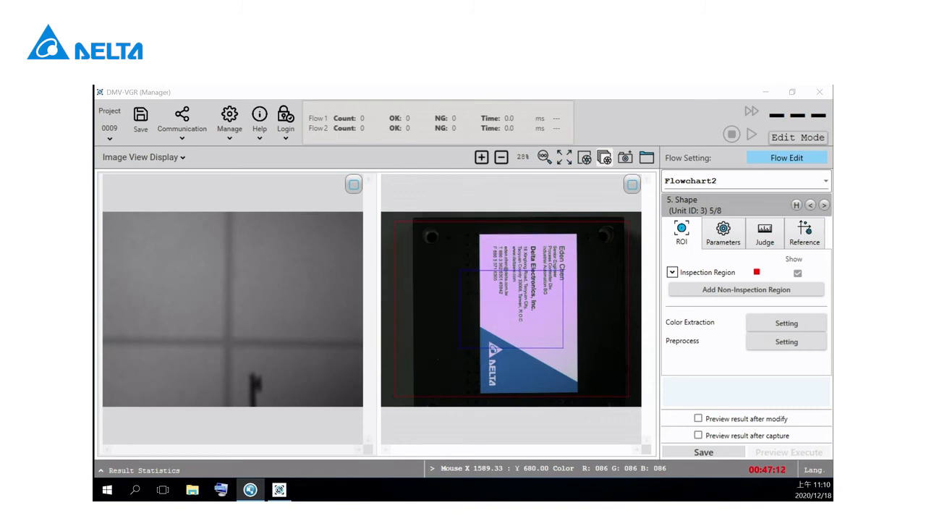
left_click_drag(507, 294, 533, 335)
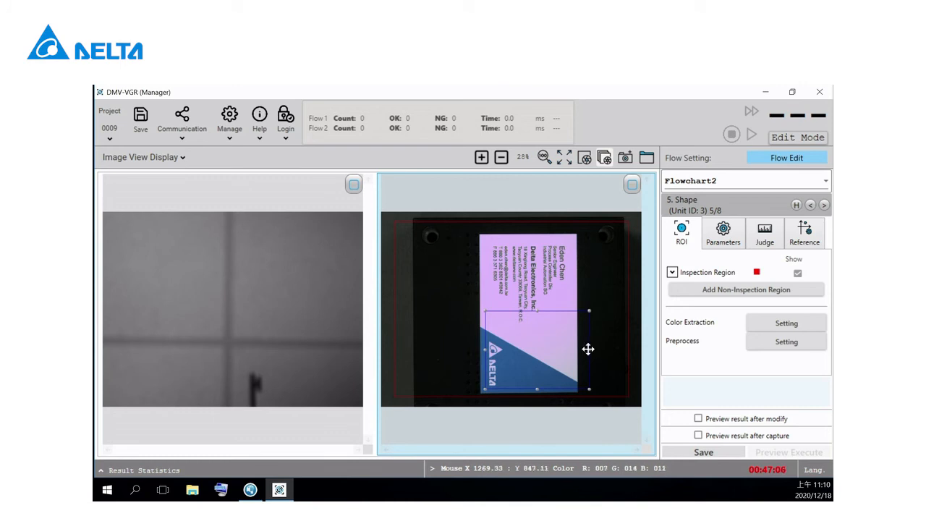
left_click_drag(589, 348, 546, 348)
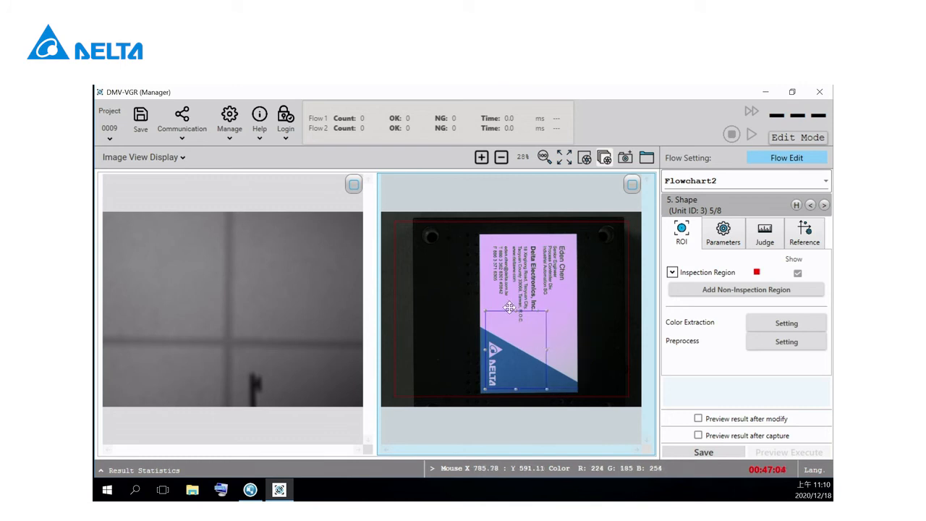
left_click_drag(516, 310, 517, 337)
left_click(720, 453)
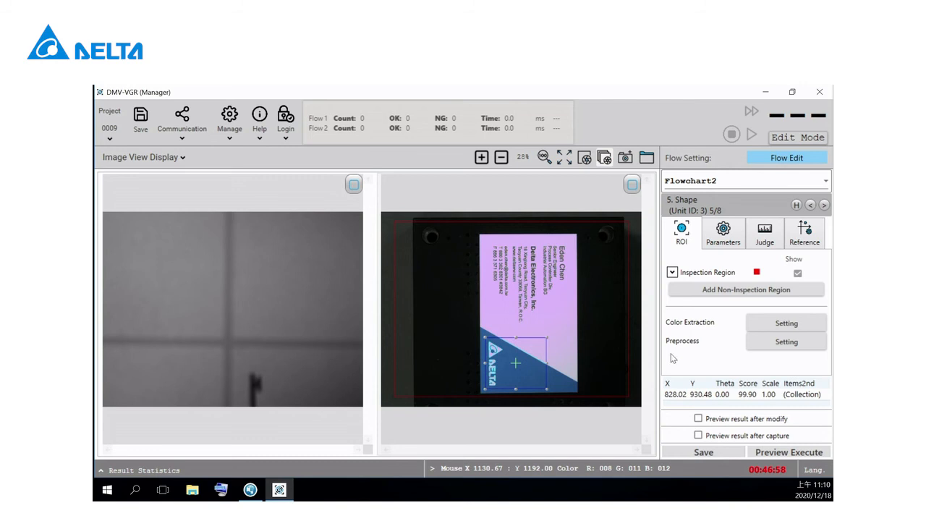
Step: Choose Pick/Place as the pick position type of Flowchart2's One Key Coordinator
left_click(823, 206)
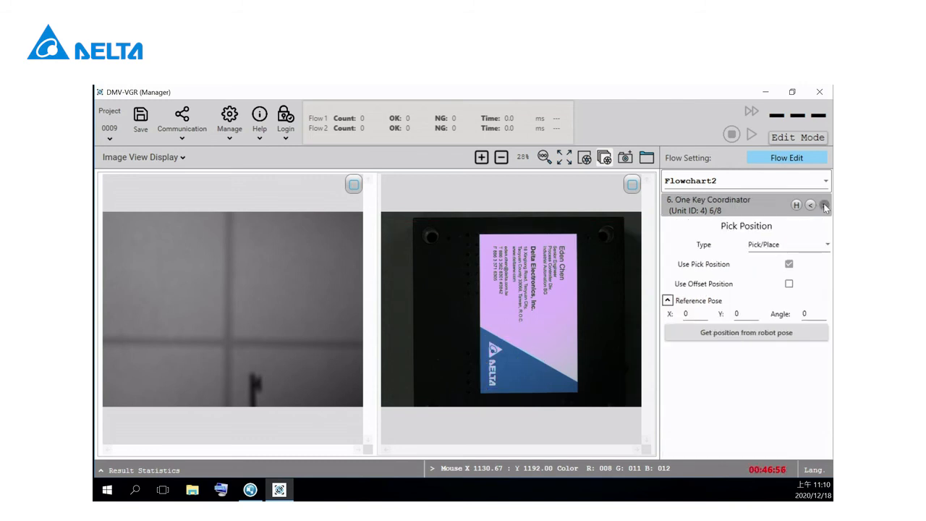
left_click(818, 249)
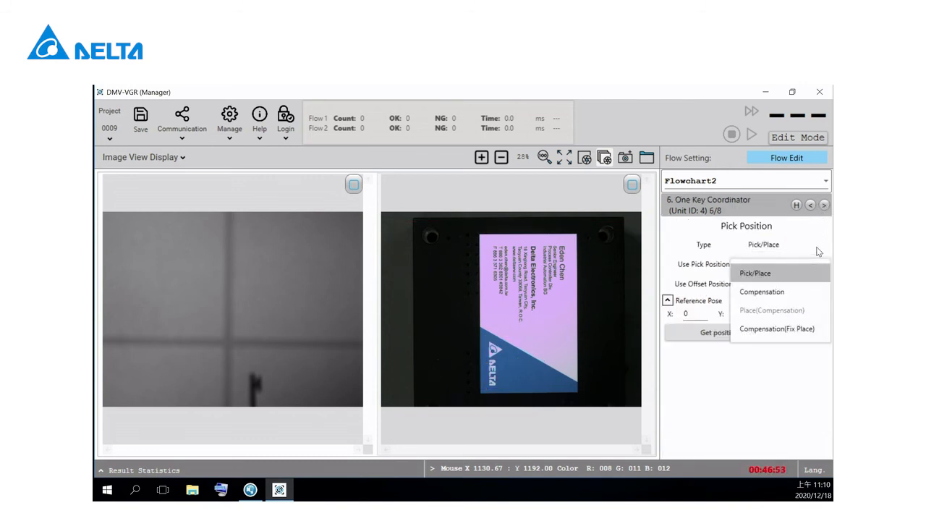
left_click(756, 273)
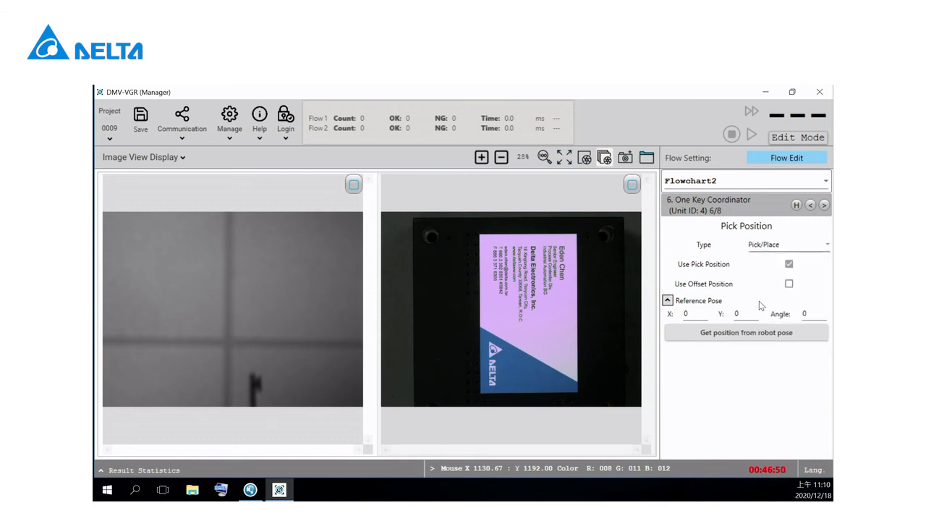